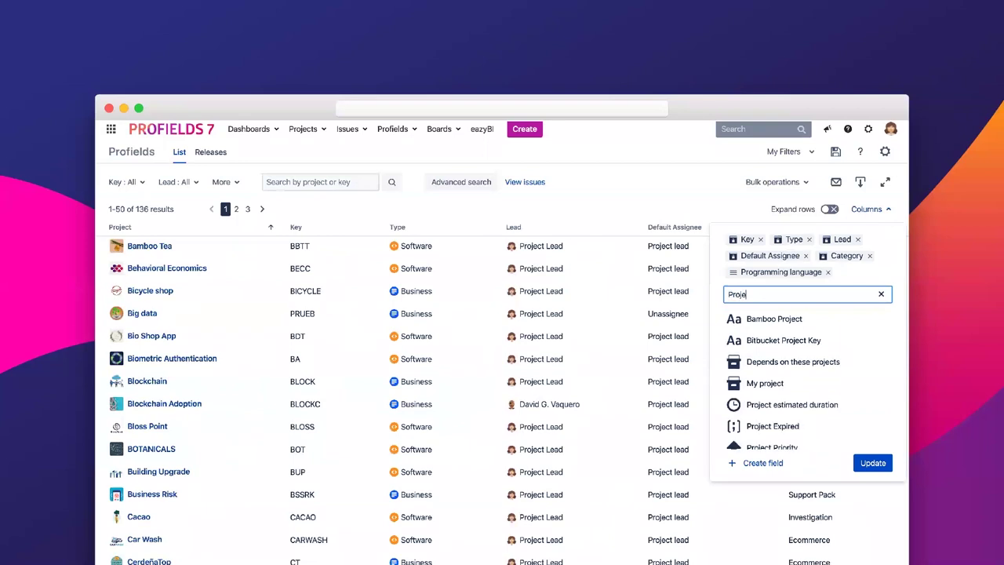
Add the Project Status column to the project list and sort the projects by Programming language
click(791, 319)
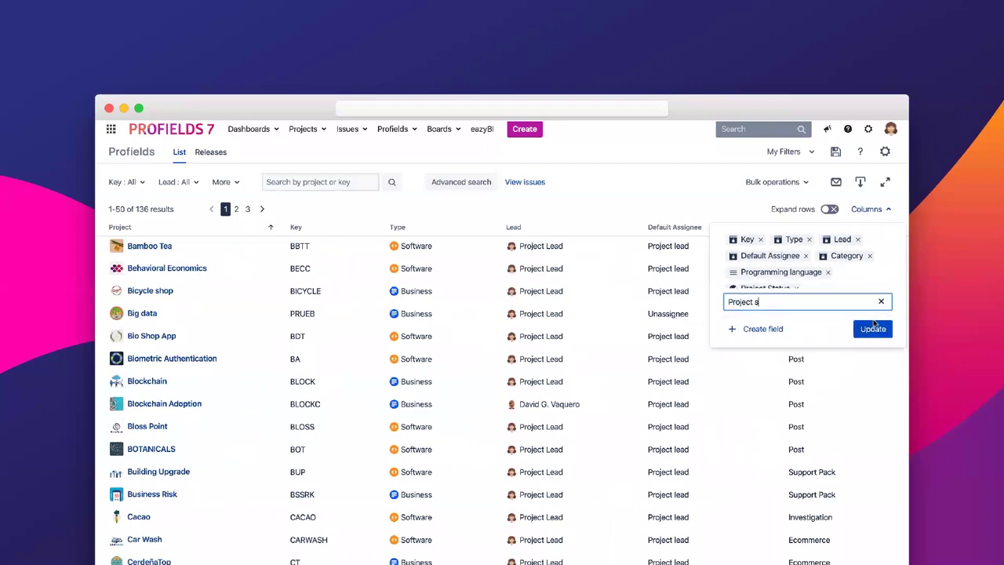
click(874, 329)
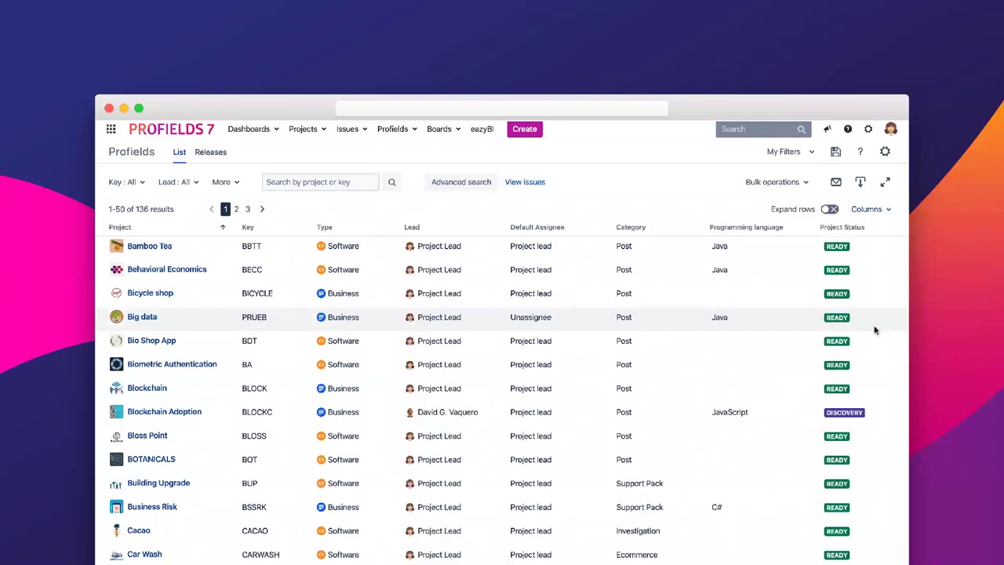
click(762, 229)
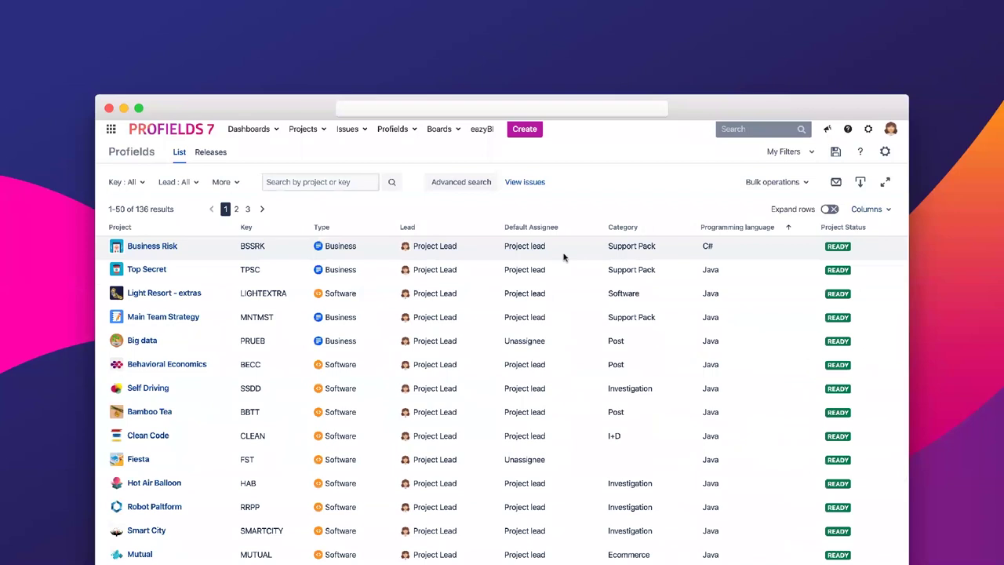
Add a Programming language filter to the project list and restrict it to Java
click(228, 189)
text(Program)
click(267, 264)
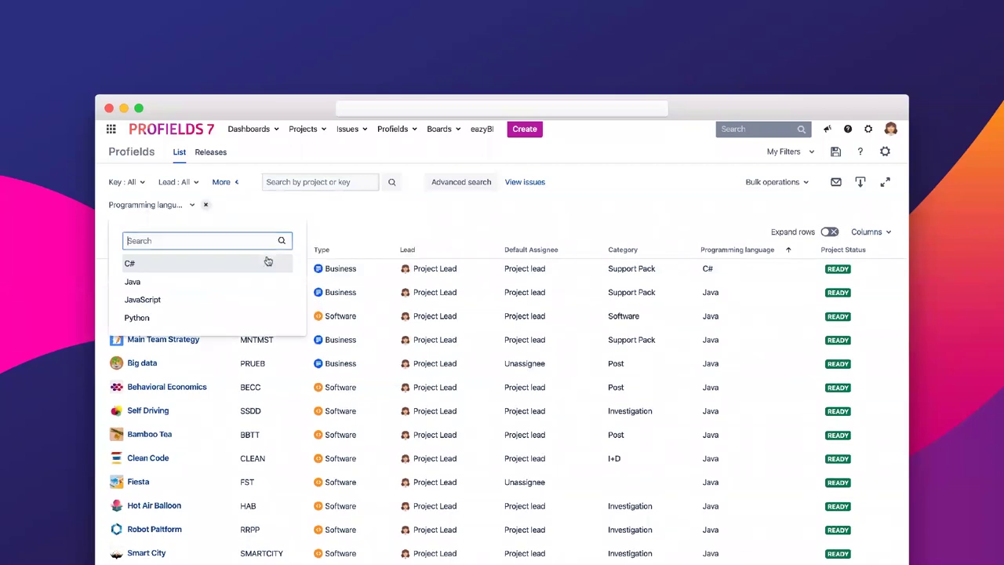
click(167, 284)
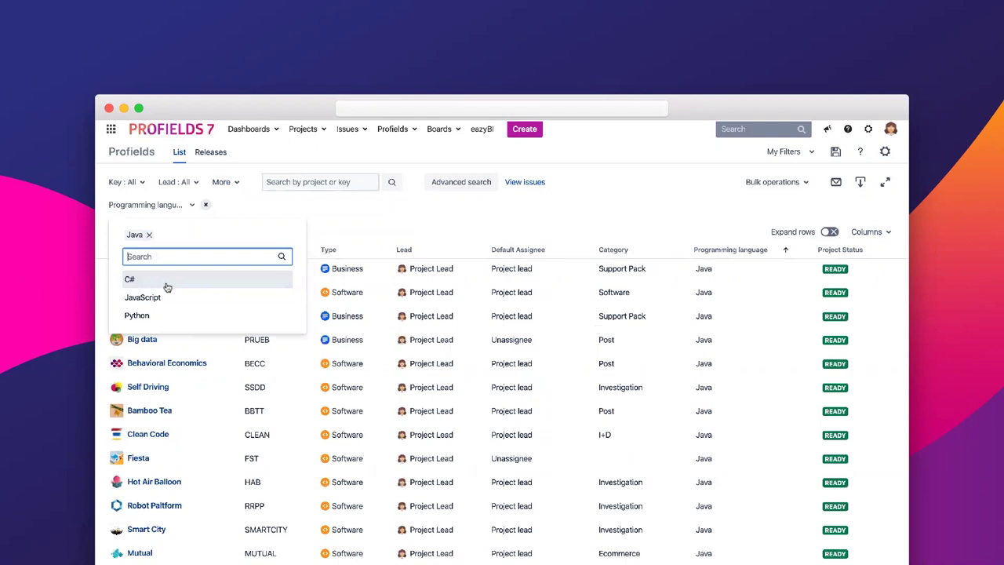
click(360, 219)
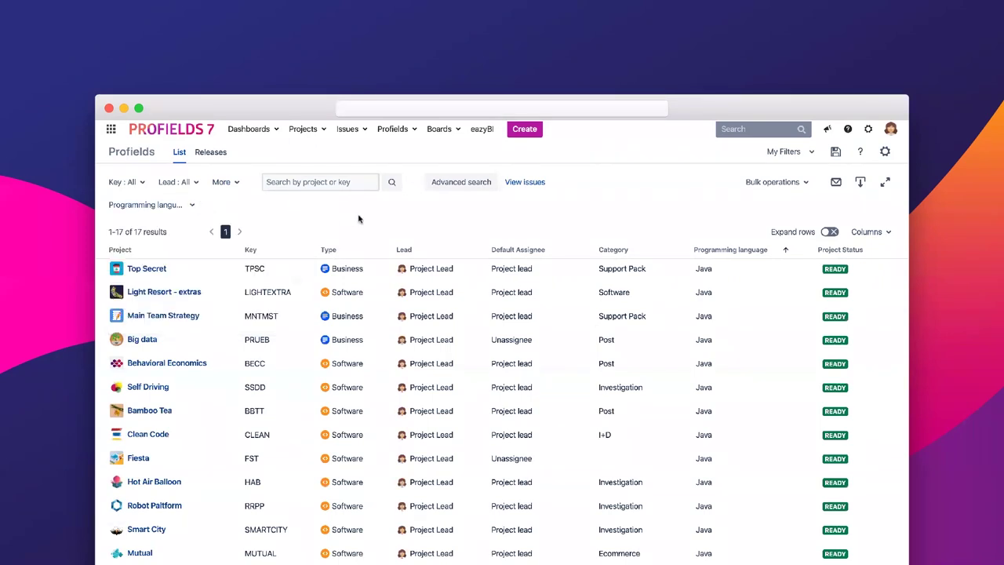
Filter the Java projects by the lead Project Lead
click(191, 182)
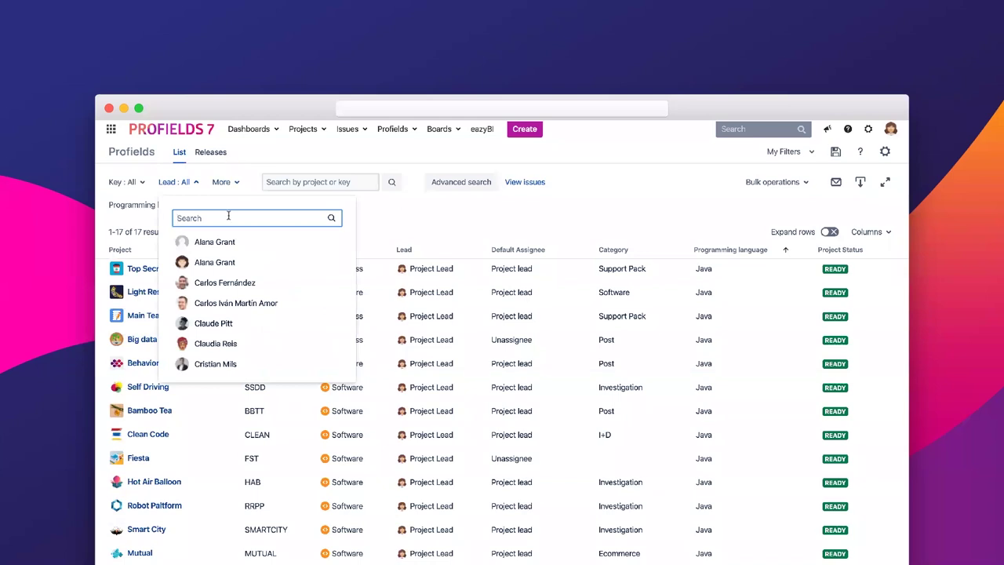
text(Proj)
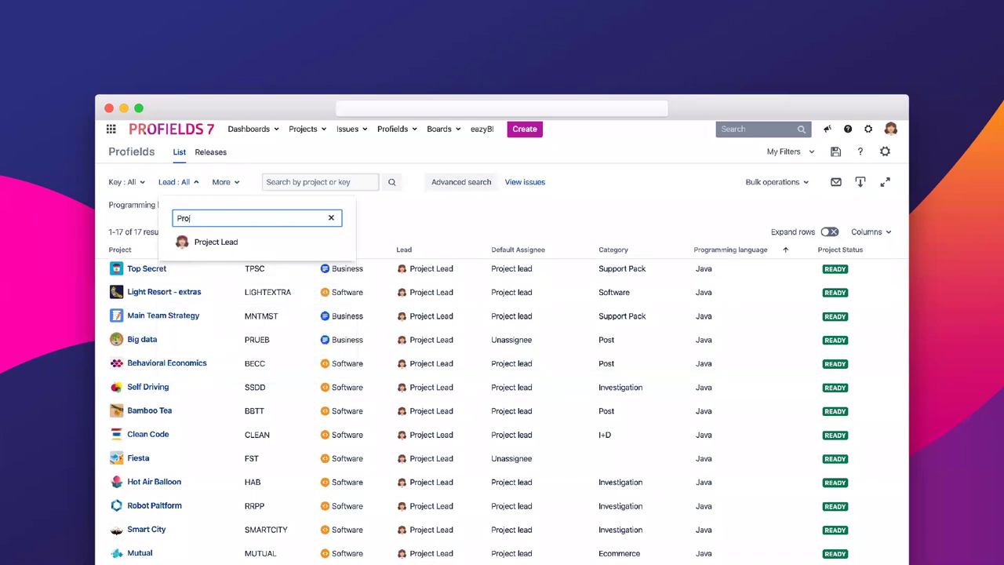
click(228, 241)
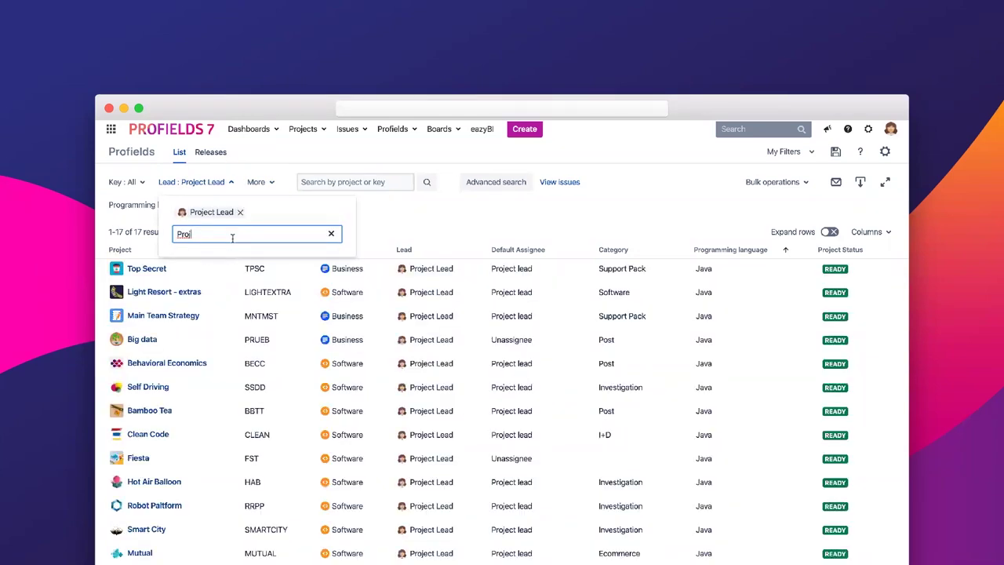
click(665, 201)
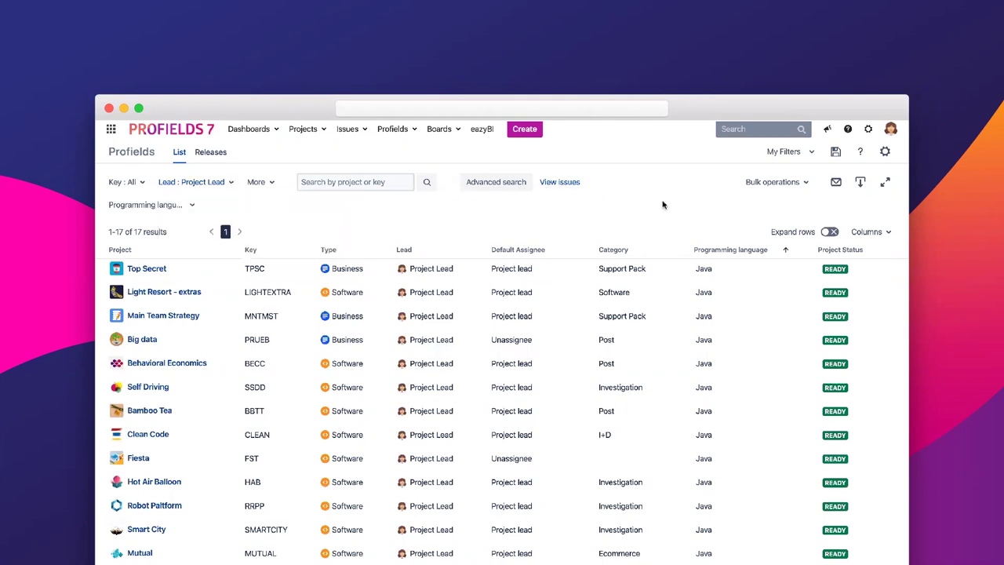
Save the current project search as a new filter named "Java projects"
click(836, 152)
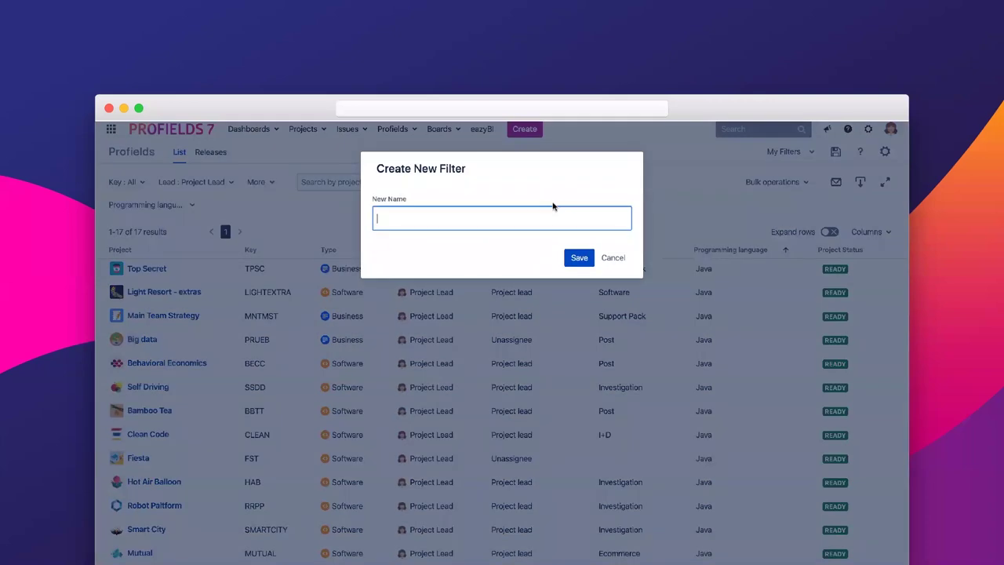
text(Java projects)
click(579, 258)
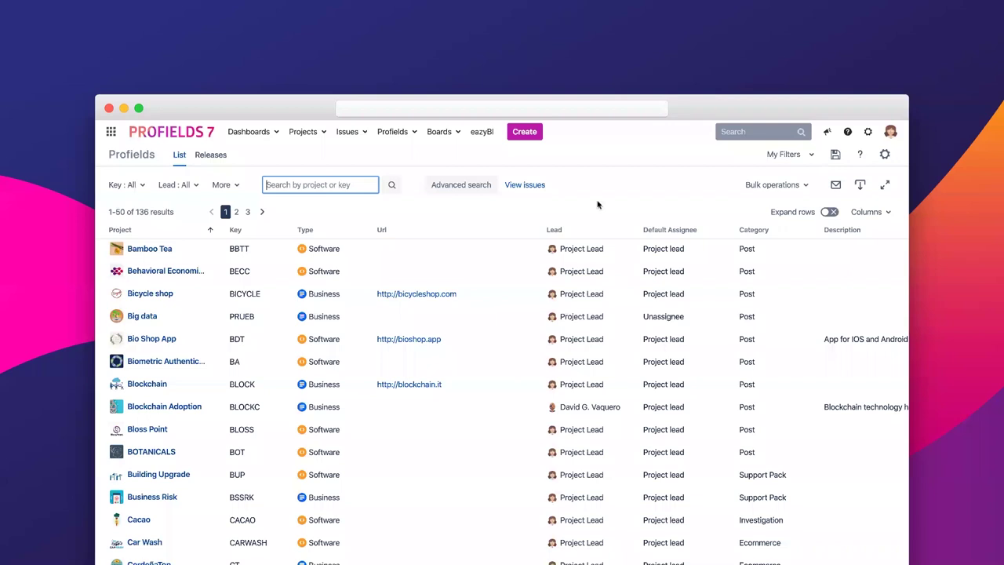
Load the saved Java projects filter and start a subscription named "Weekly subscription" that highlights updated values since the last email notification
click(796, 155)
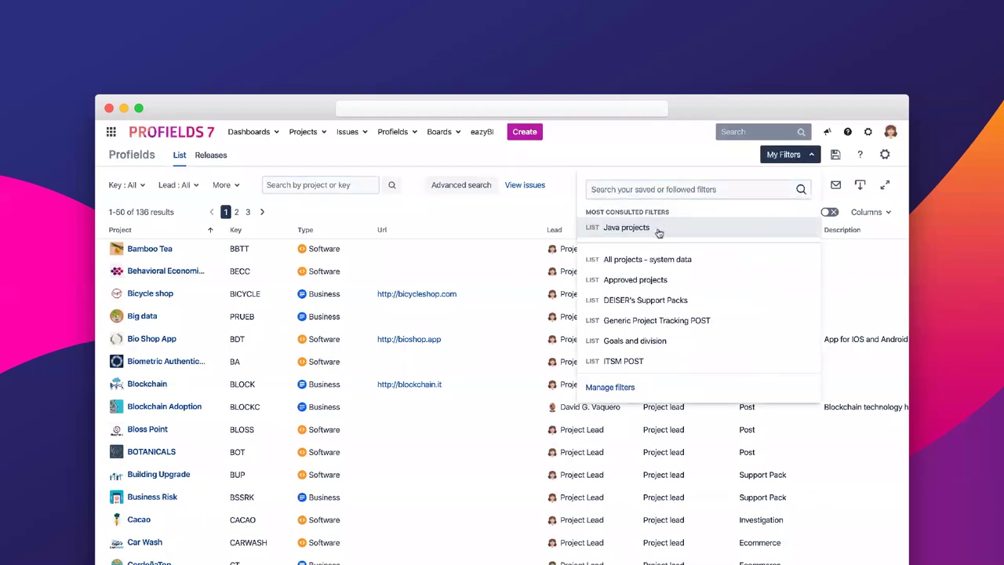
click(625, 232)
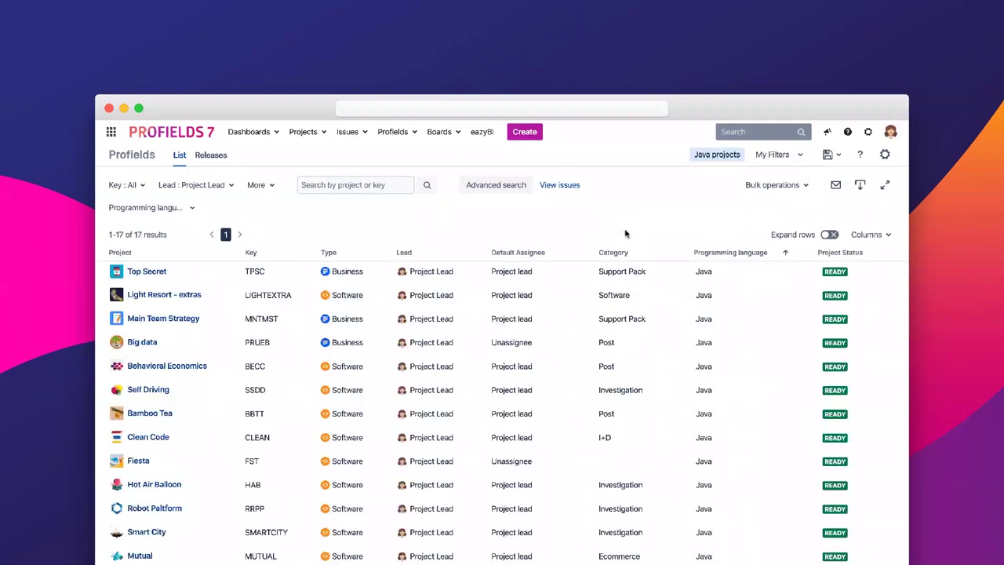
click(836, 186)
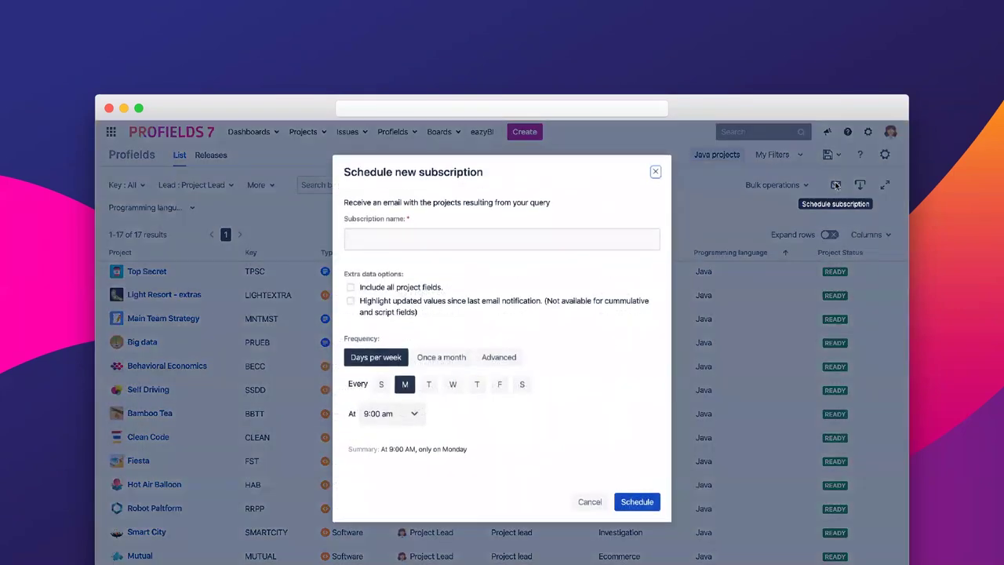
click(425, 238)
text(Weekly)
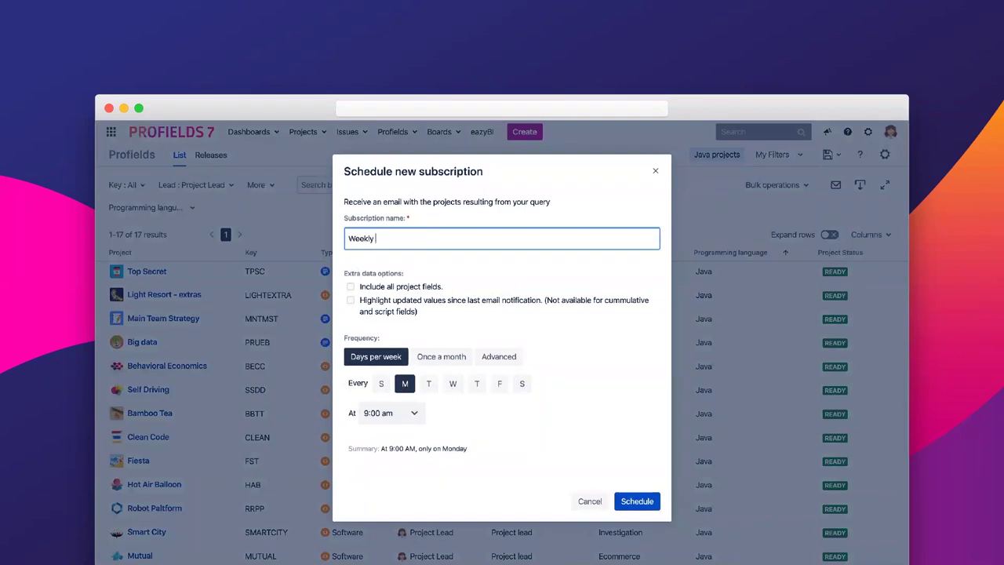
text( subscription)
click(351, 305)
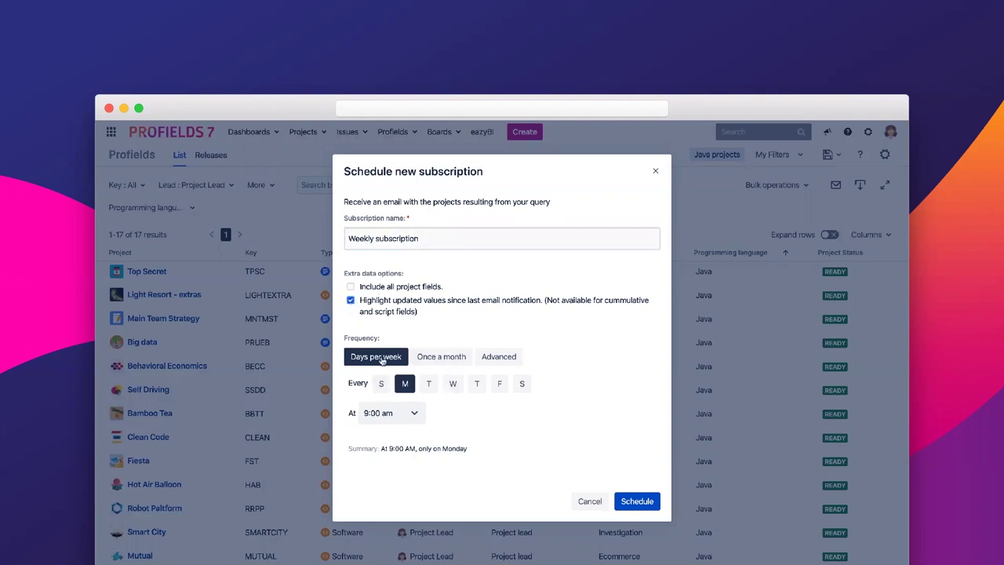
Set the subscription's sending time to 8:00 am, schedule it and open the subscriptions overview
click(403, 421)
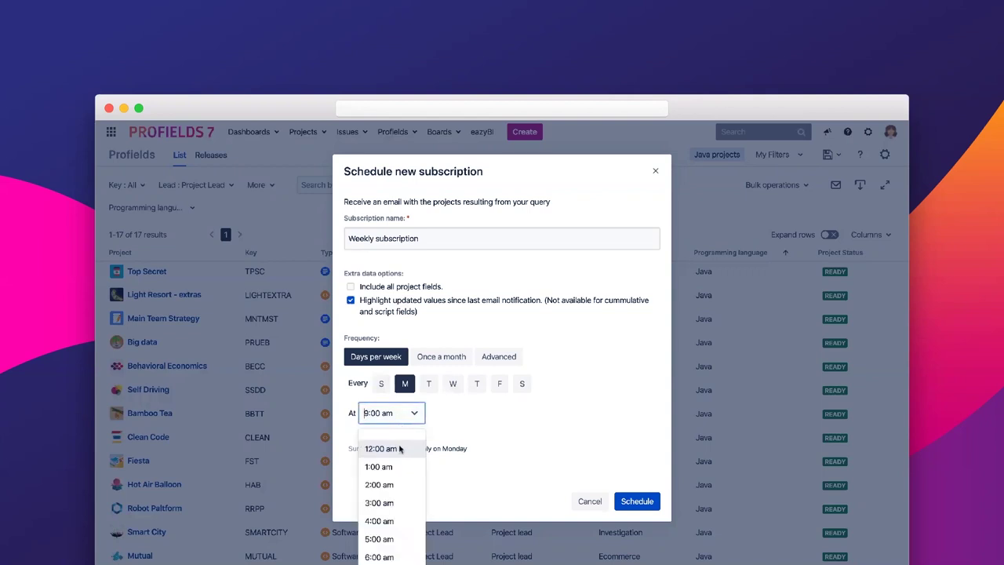
scroll(395, 502, down, 3)
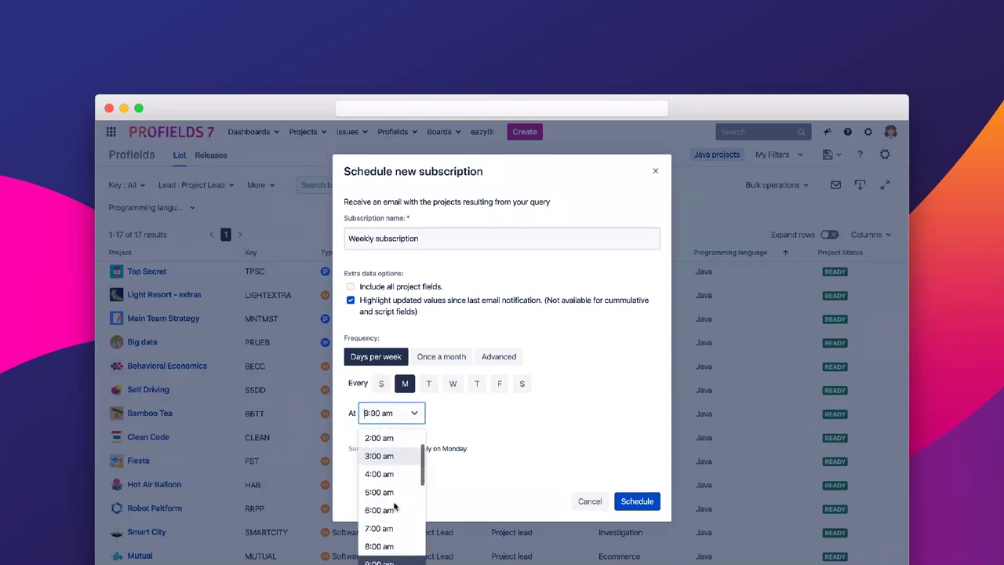
click(395, 518)
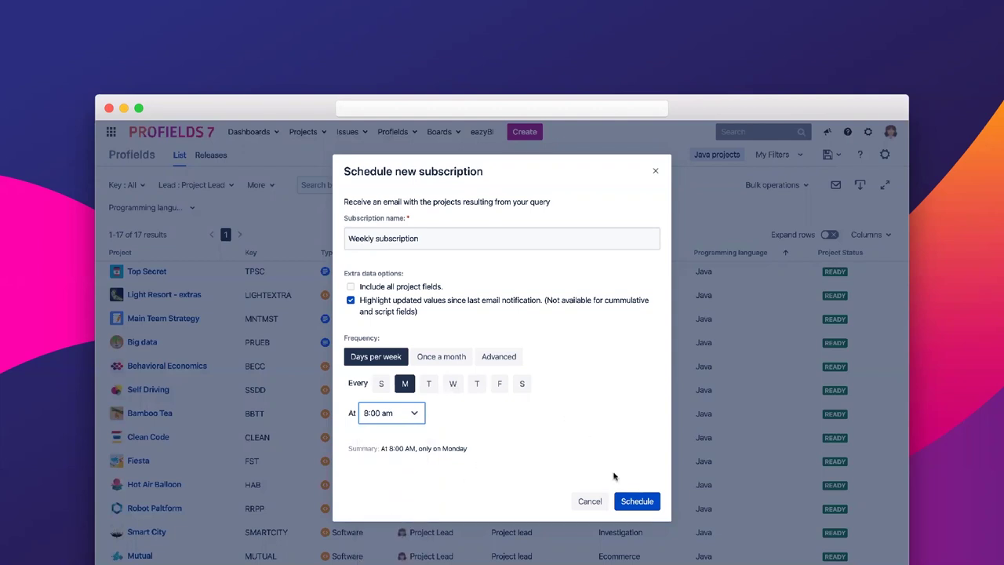
click(636, 502)
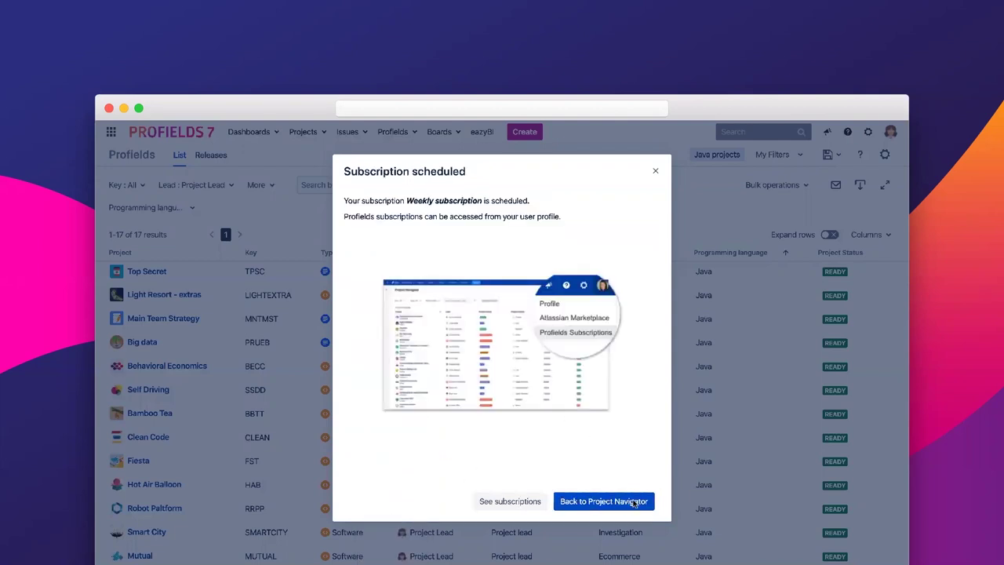
click(508, 507)
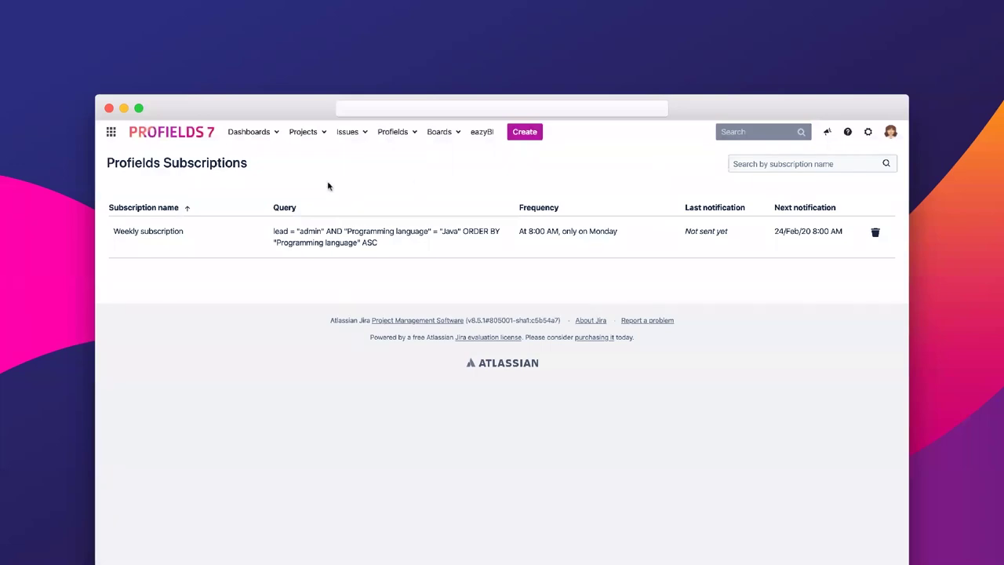
Return to the list of all projects and load the saved Java projects filter
click(317, 135)
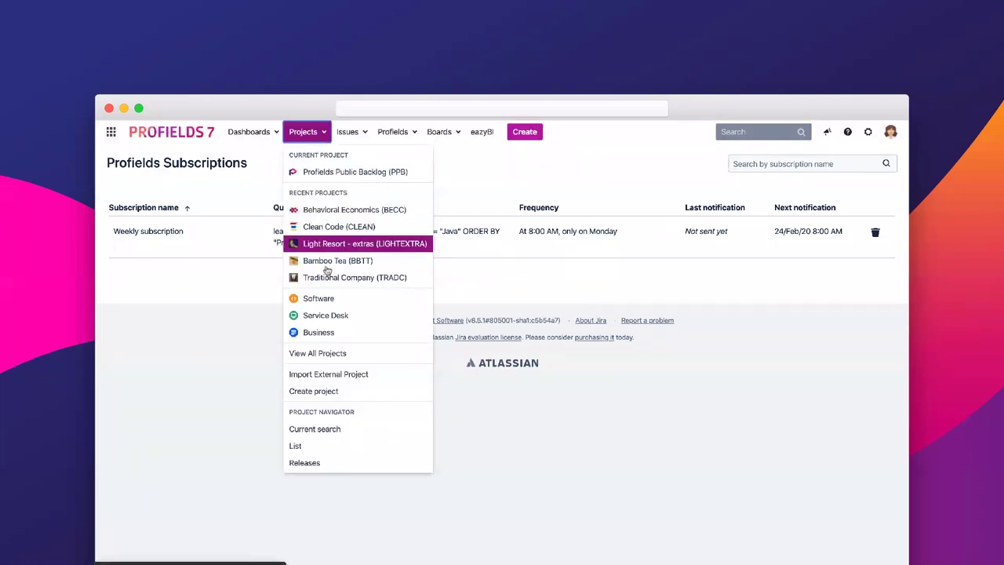
click(333, 352)
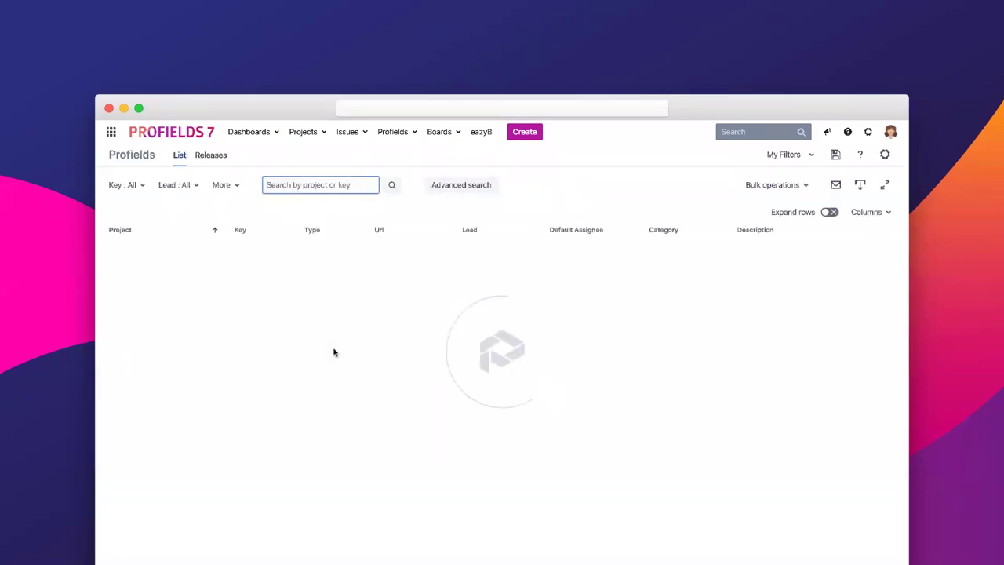
click(787, 156)
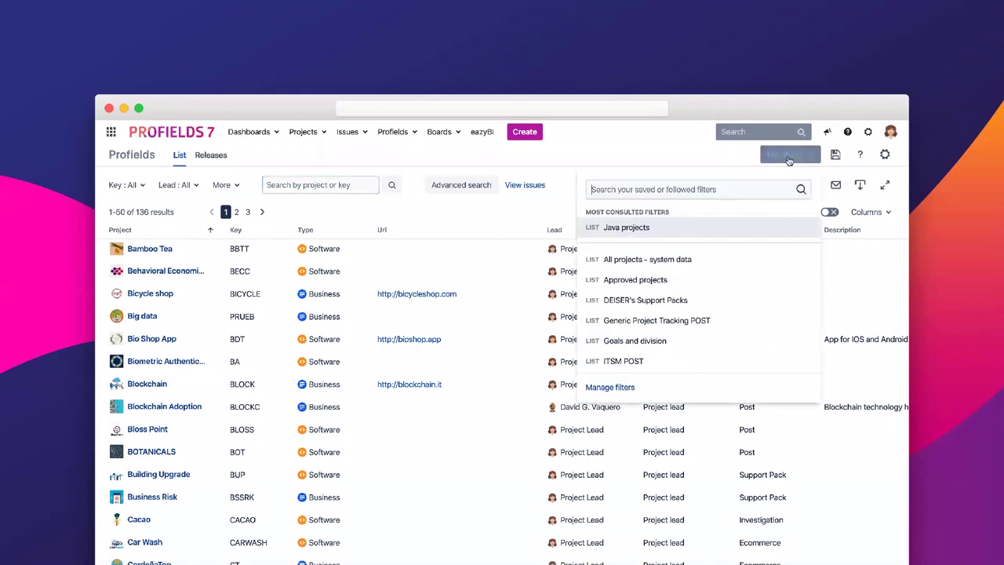
click(638, 227)
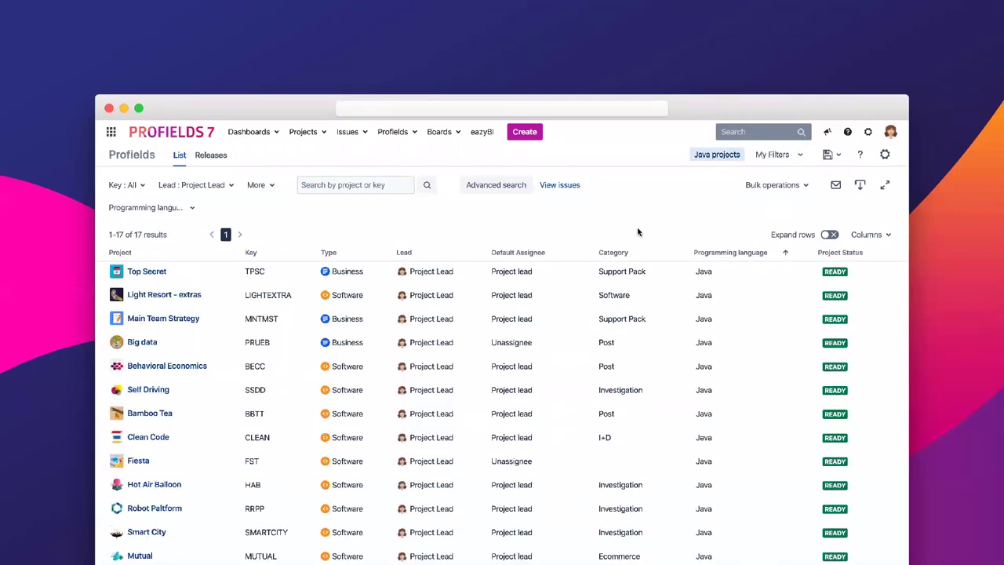
Start a bulk modification of the filtered projects and choose Project Status as the field to modify
click(800, 186)
click(792, 212)
click(444, 217)
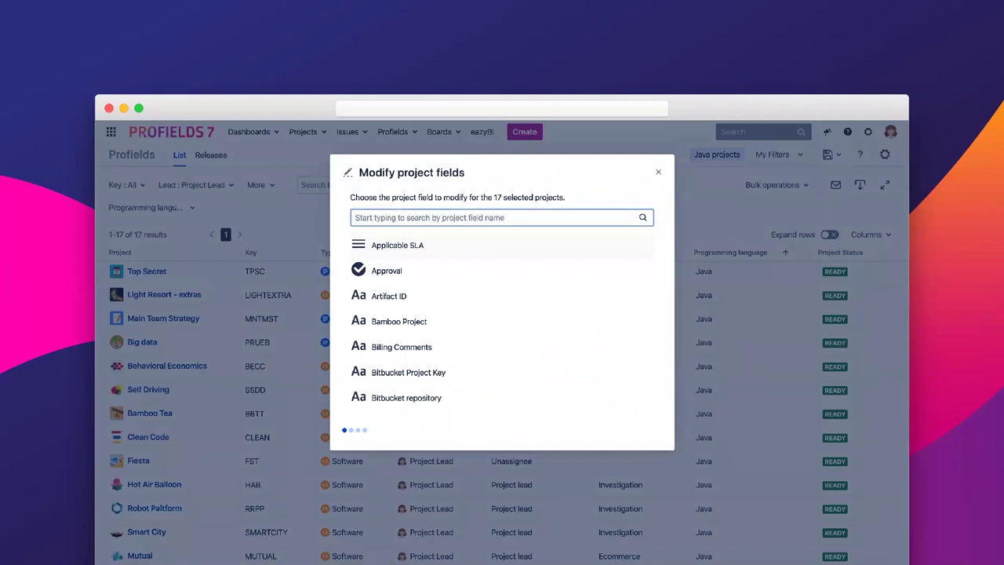
text(Project S)
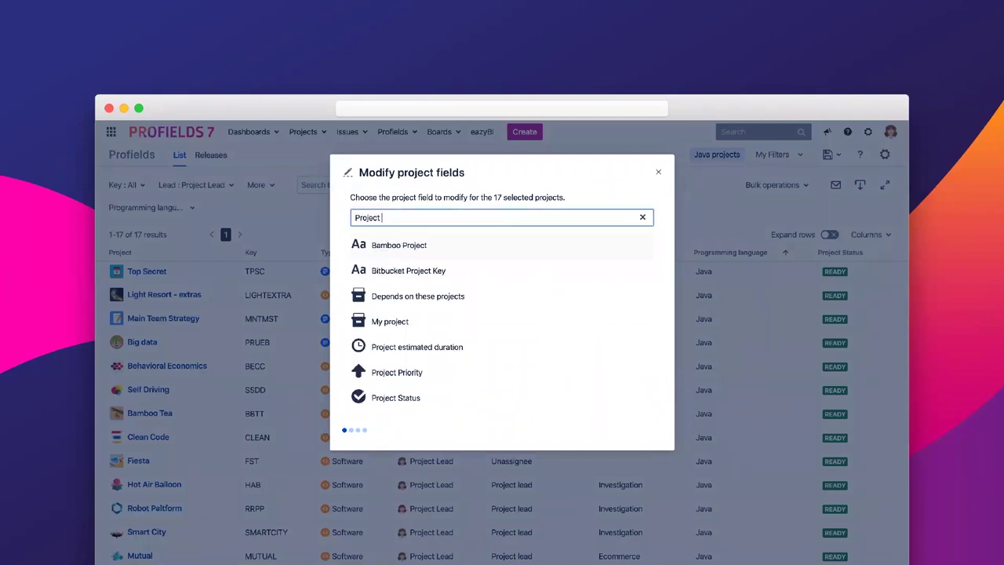
click(403, 247)
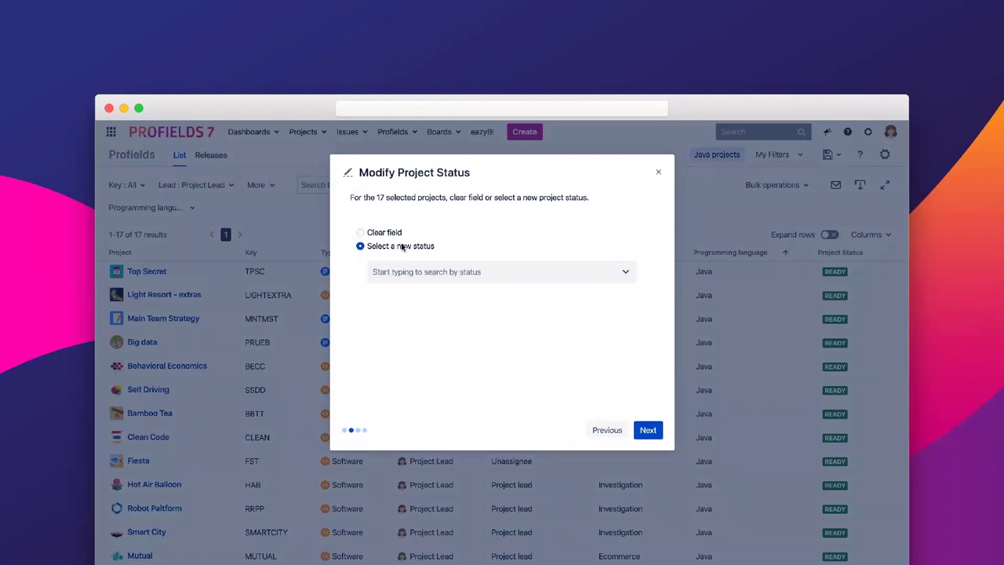
Select Ongoing as the new status for the selected projects, confirm the bulk change and return to the project navigator
click(444, 272)
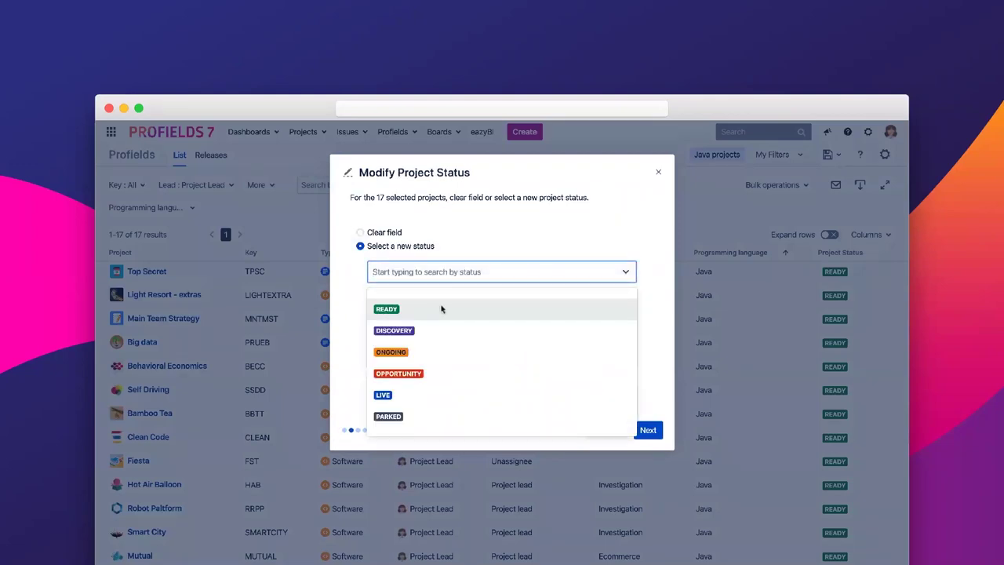
click(442, 351)
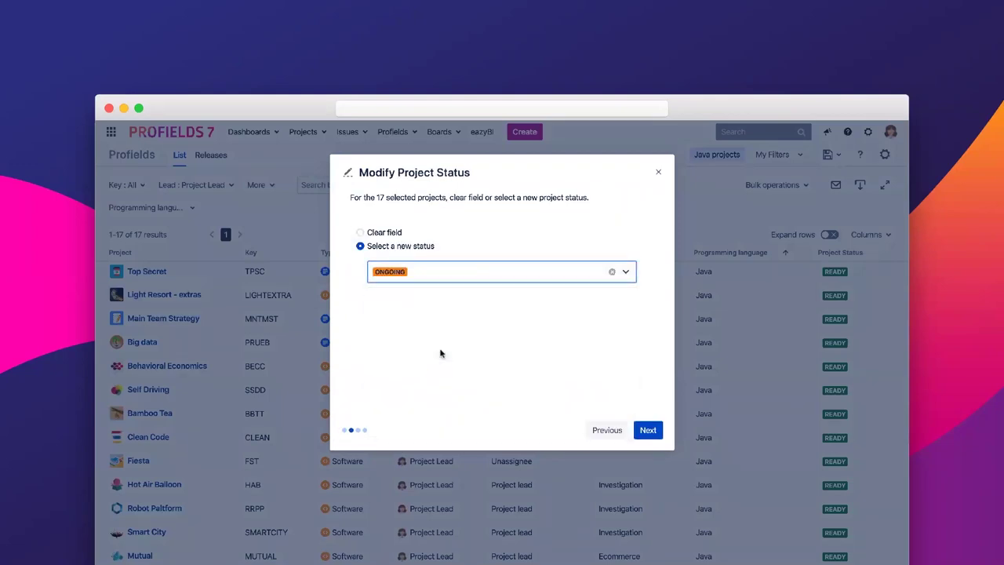
click(648, 430)
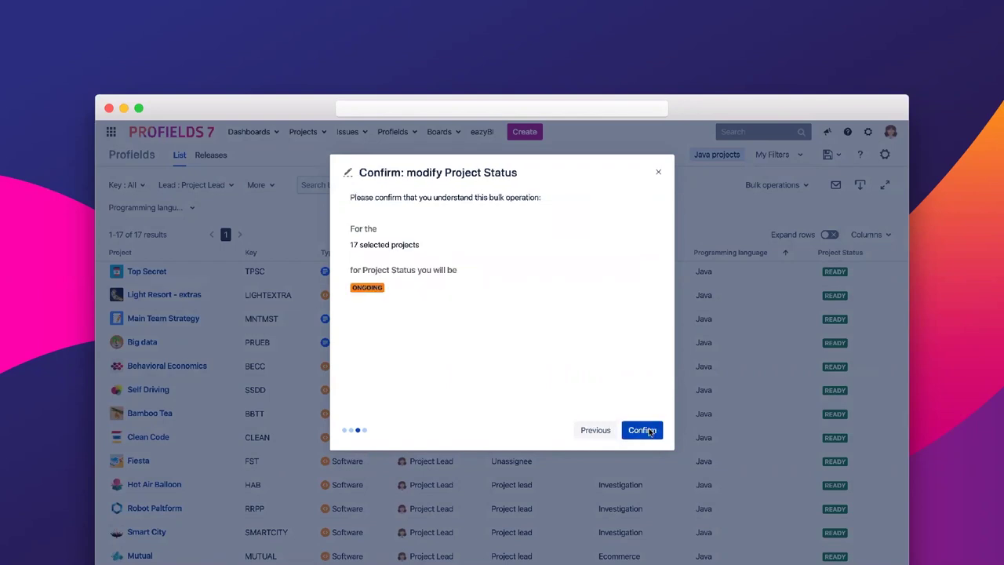
click(650, 430)
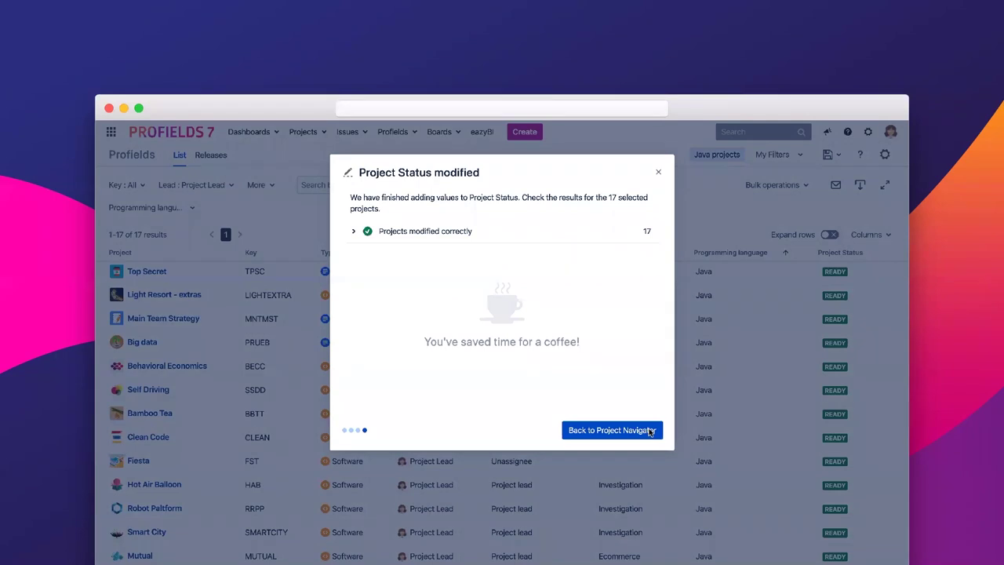
click(650, 432)
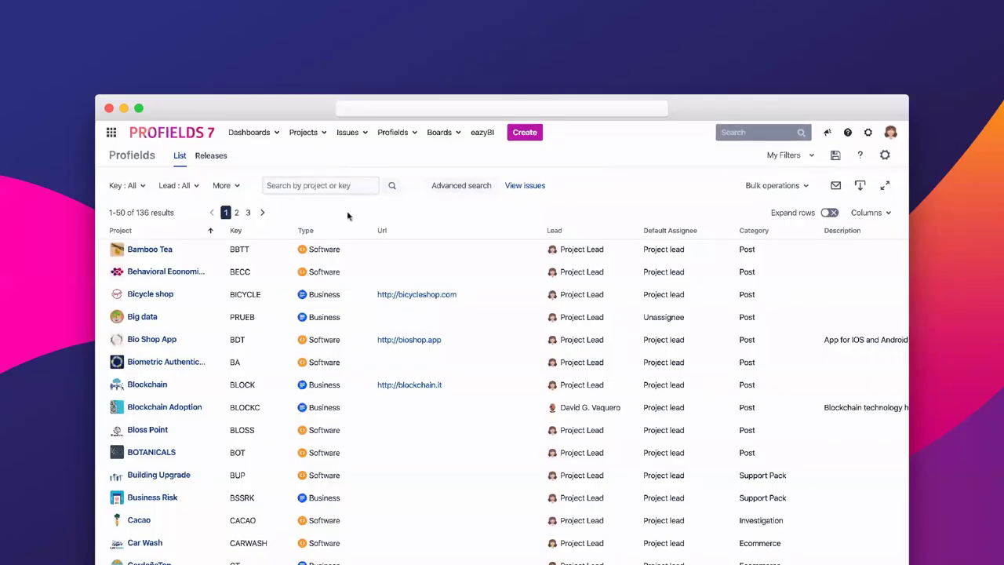
Filter the project list by the lead Project Lead
click(195, 187)
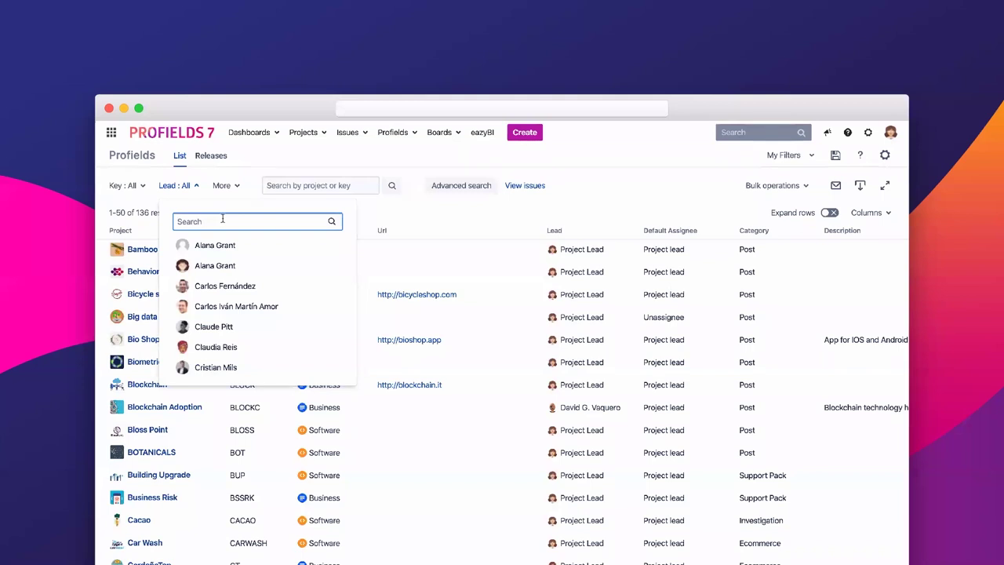
text(Proje)
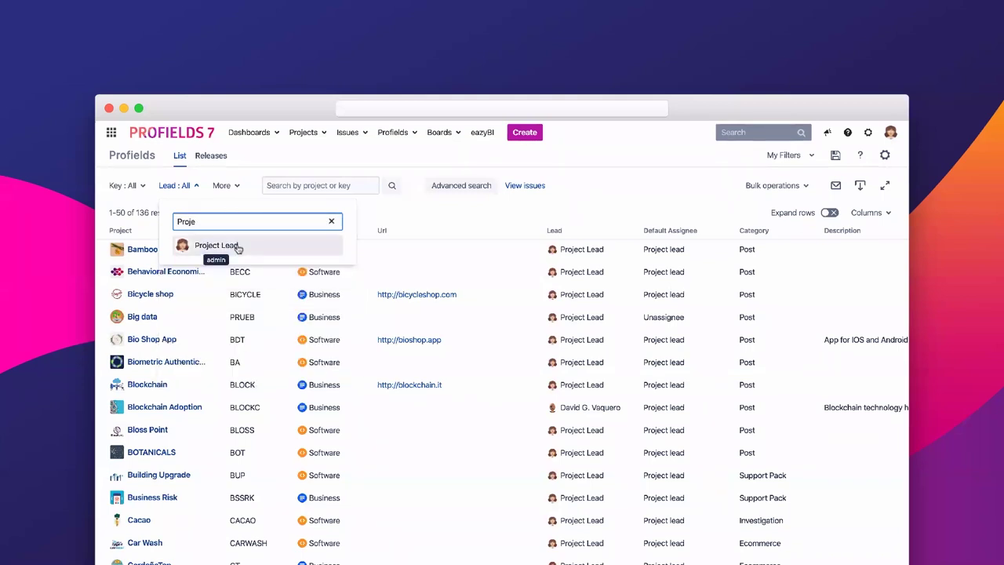
click(217, 245)
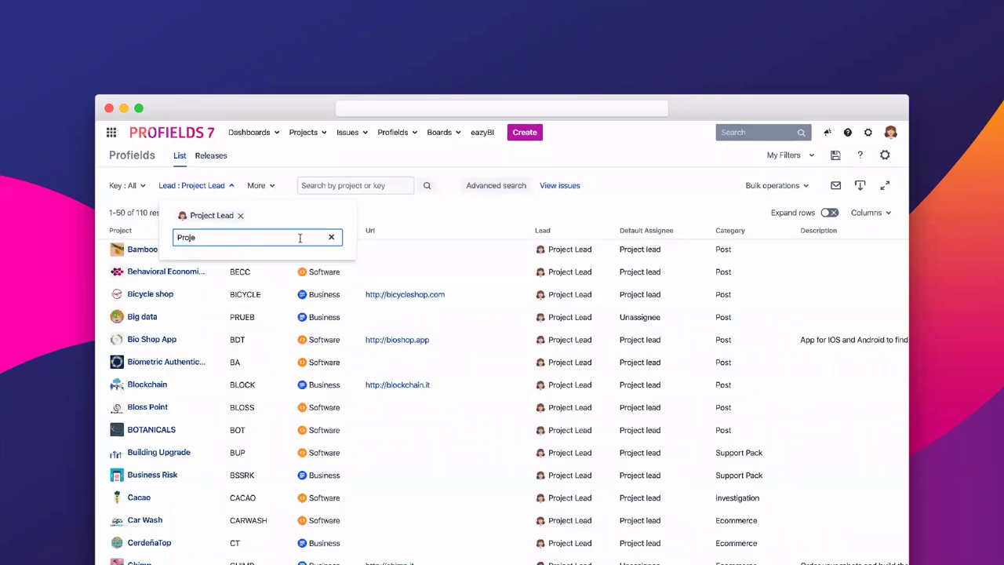
Start a bulk roles operation on the filtered projects that adds users, and select the full-name match for the searched user
click(792, 190)
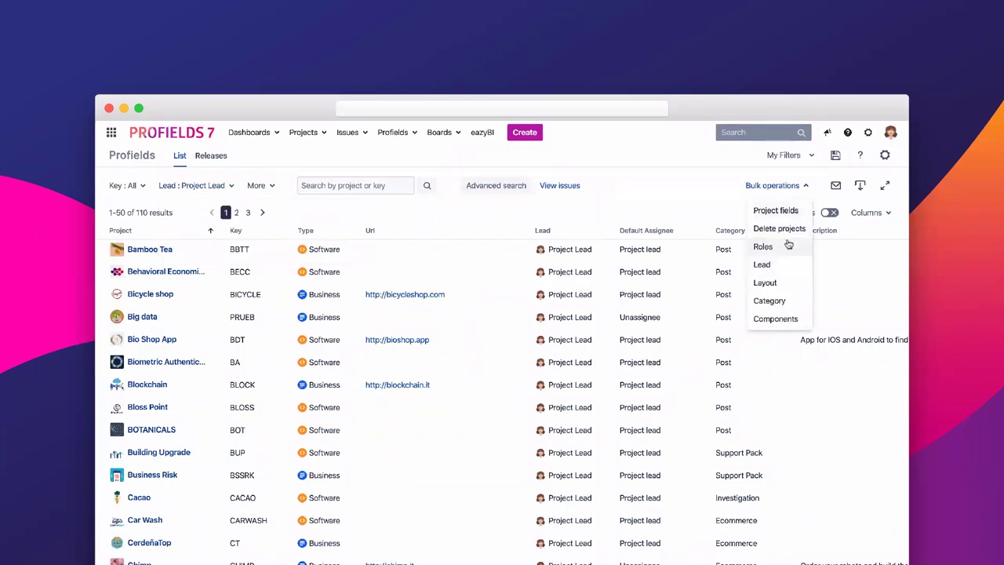
click(788, 247)
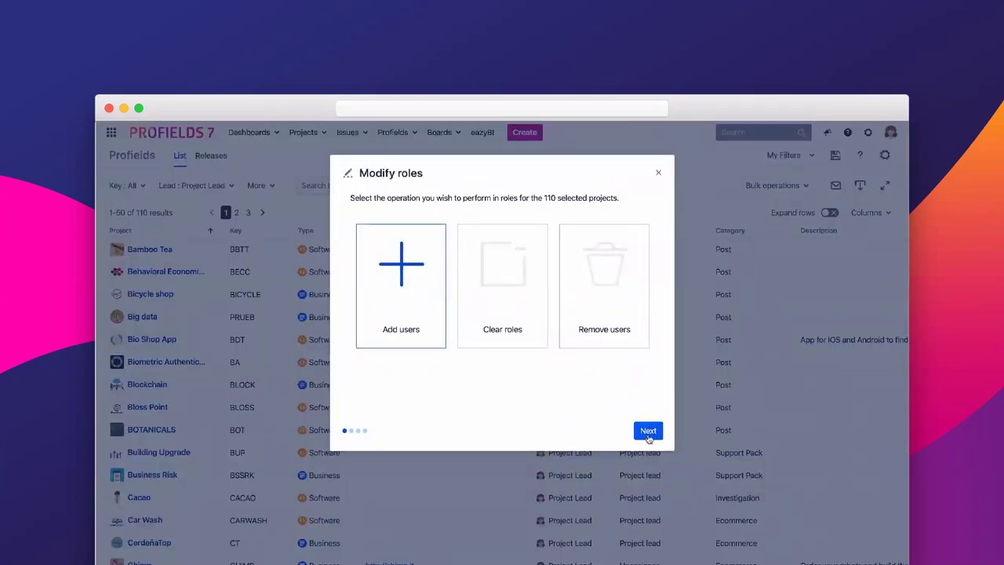
click(648, 432)
click(418, 247)
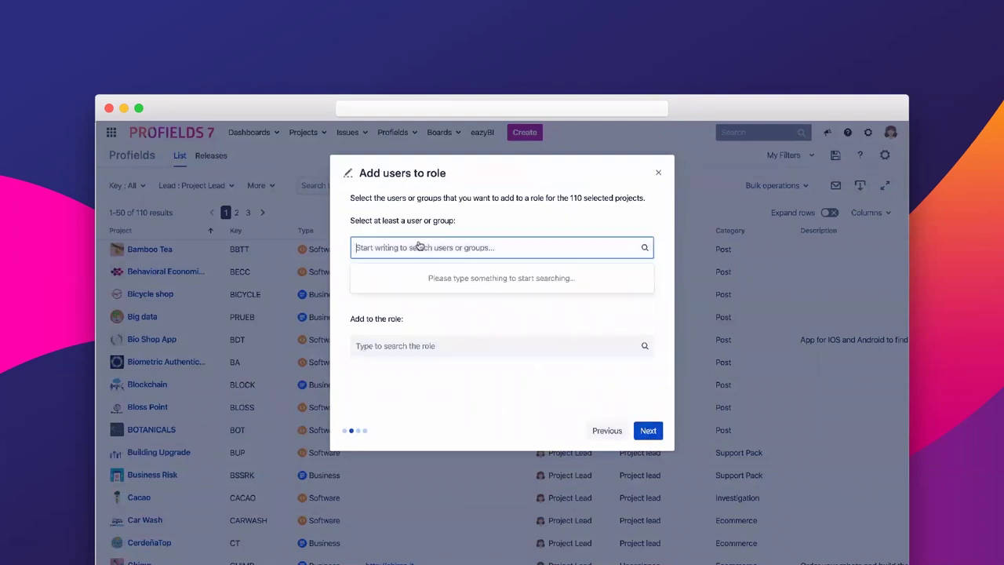
text(Flora)
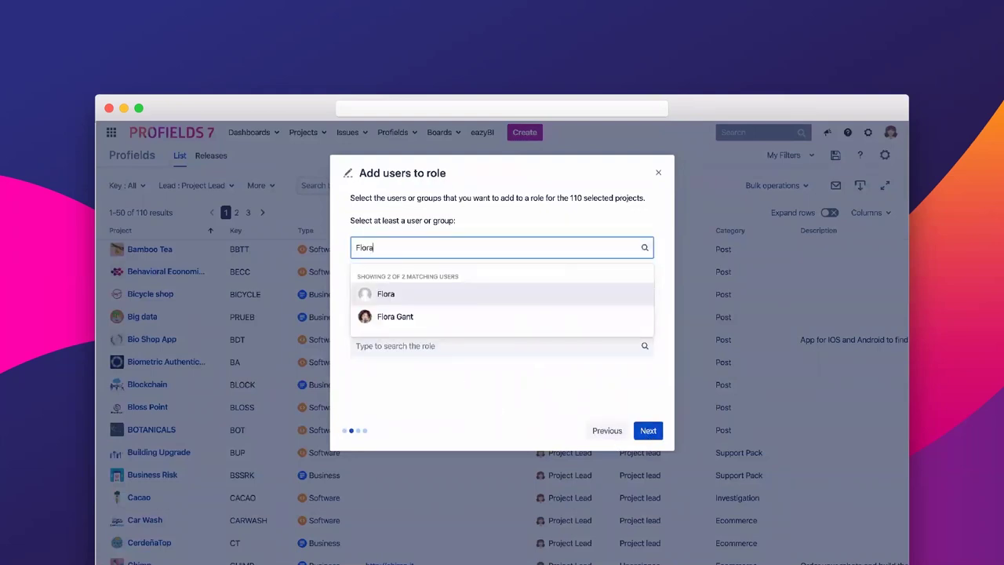
click(424, 317)
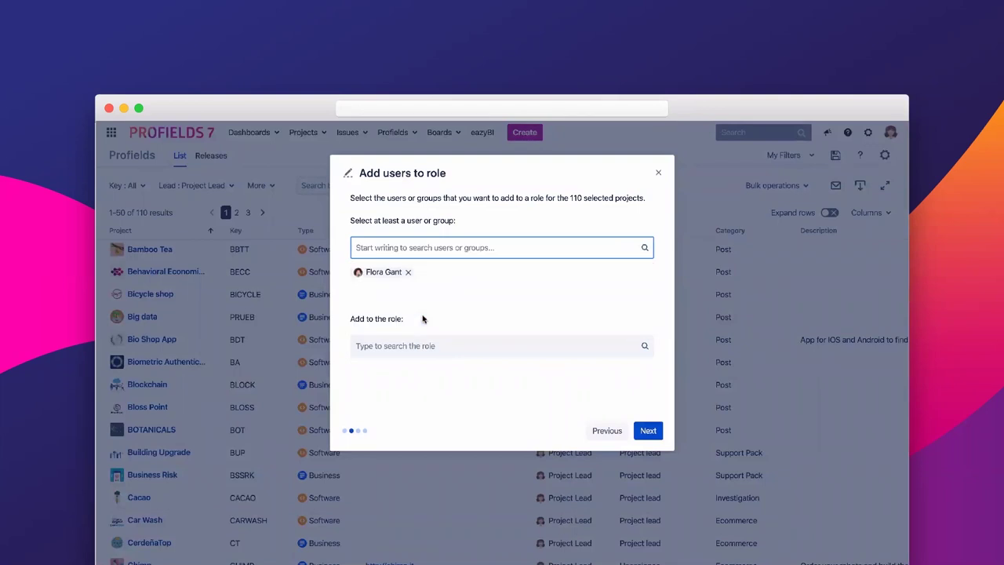
Choose Developers as the role for the selected user and confirm the bulk change
click(422, 347)
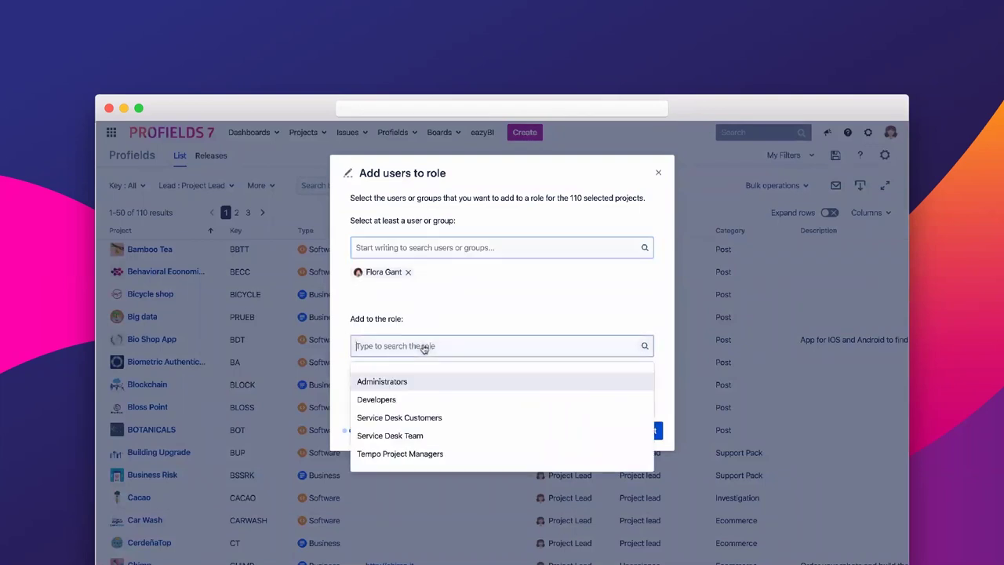
click(424, 404)
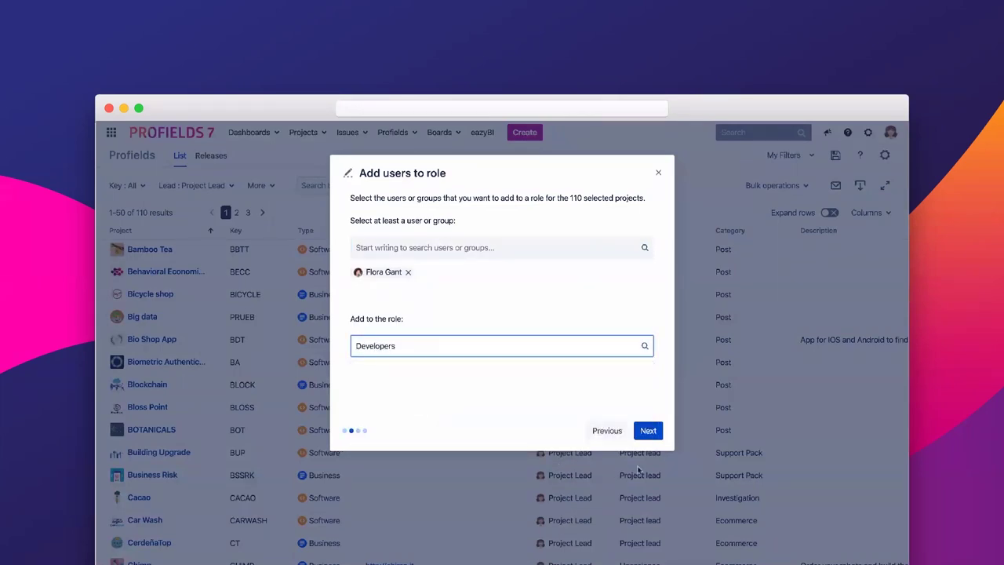
click(647, 430)
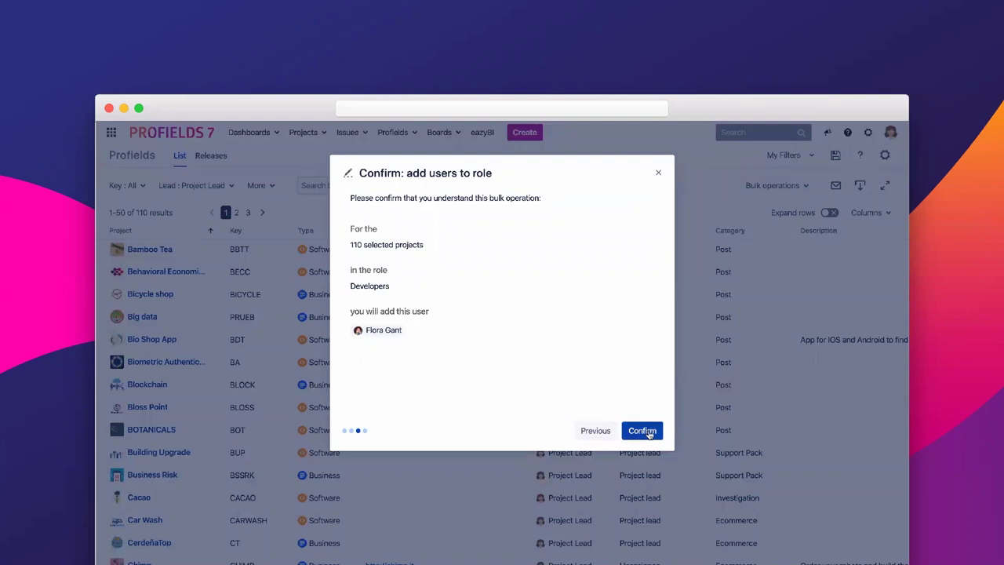
click(645, 430)
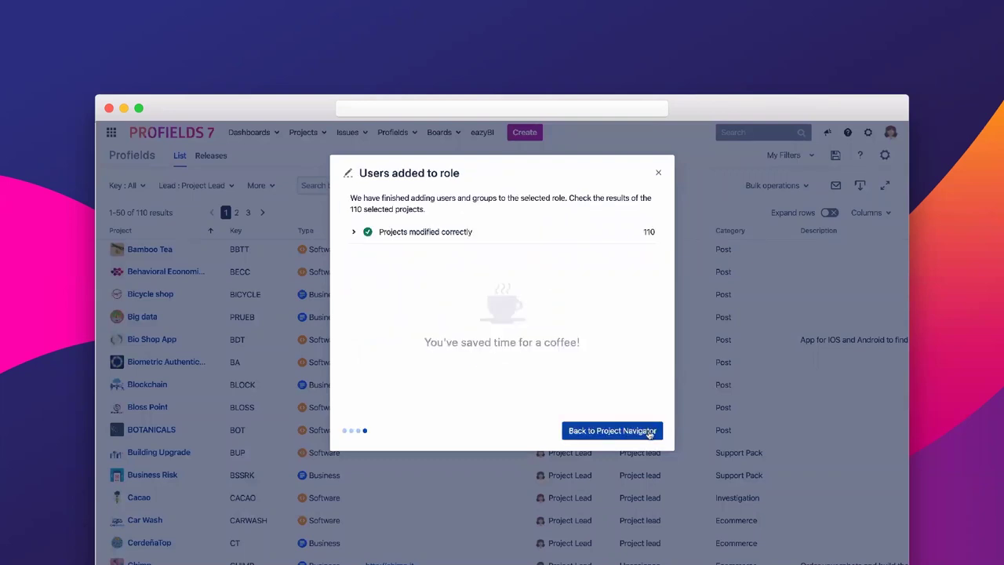
Review the list of correctly modified projects down to its end and return to the project navigator
click(354, 232)
scroll(514, 311, down, 2)
scroll(515, 312, down, 15)
scroll(515, 312, down, 10)
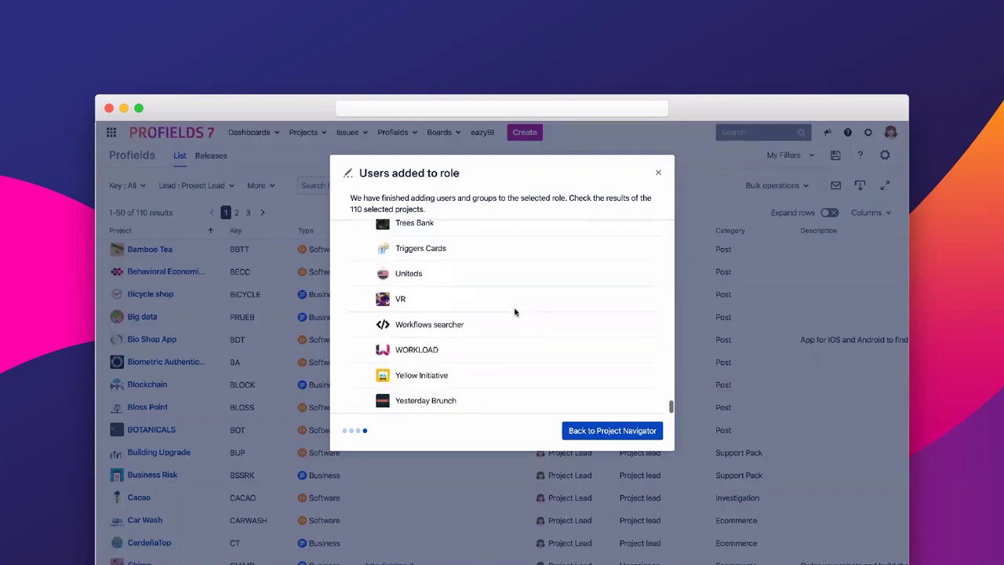
click(609, 436)
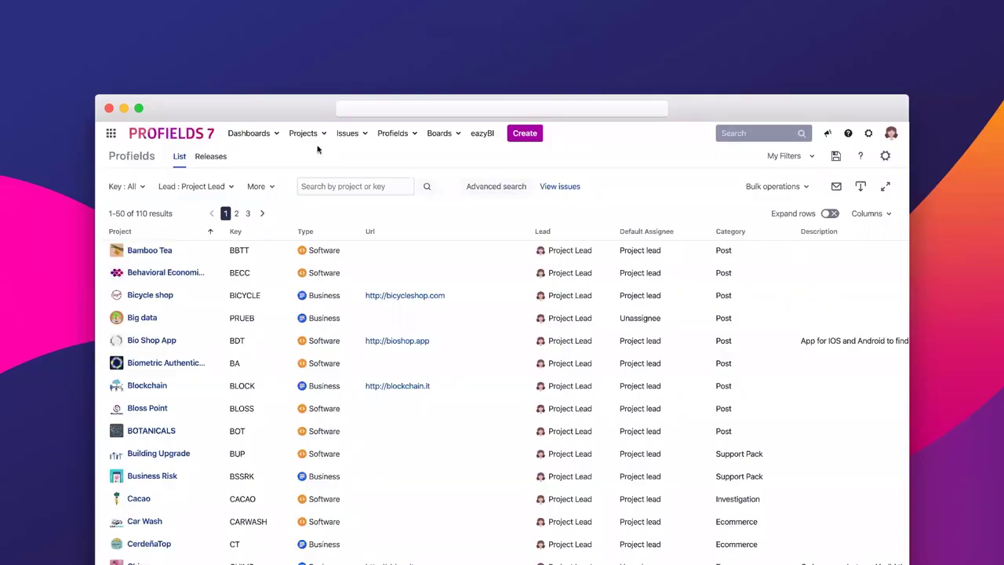
Return to the unfiltered project list and switch to its Releases timeline
click(305, 133)
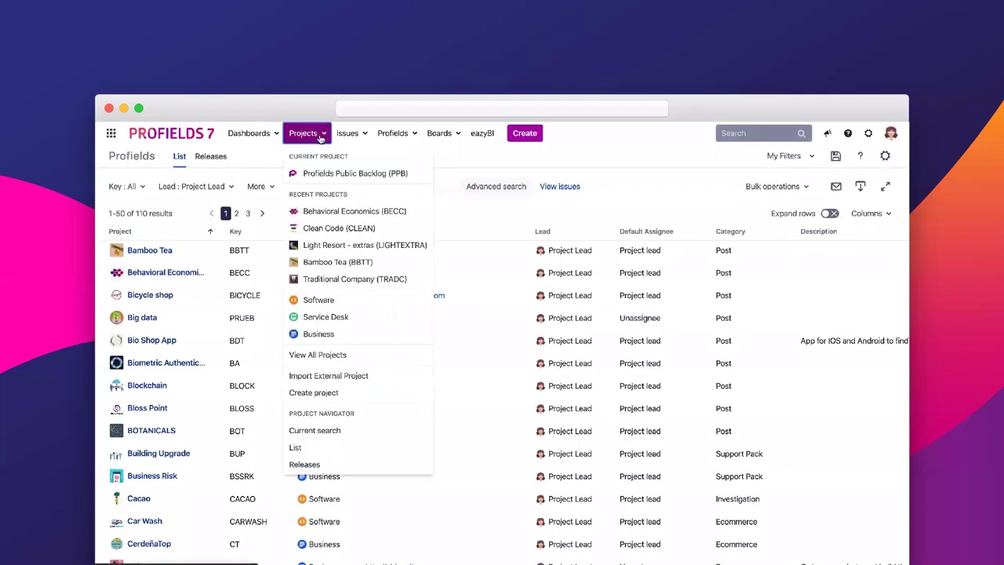
click(330, 449)
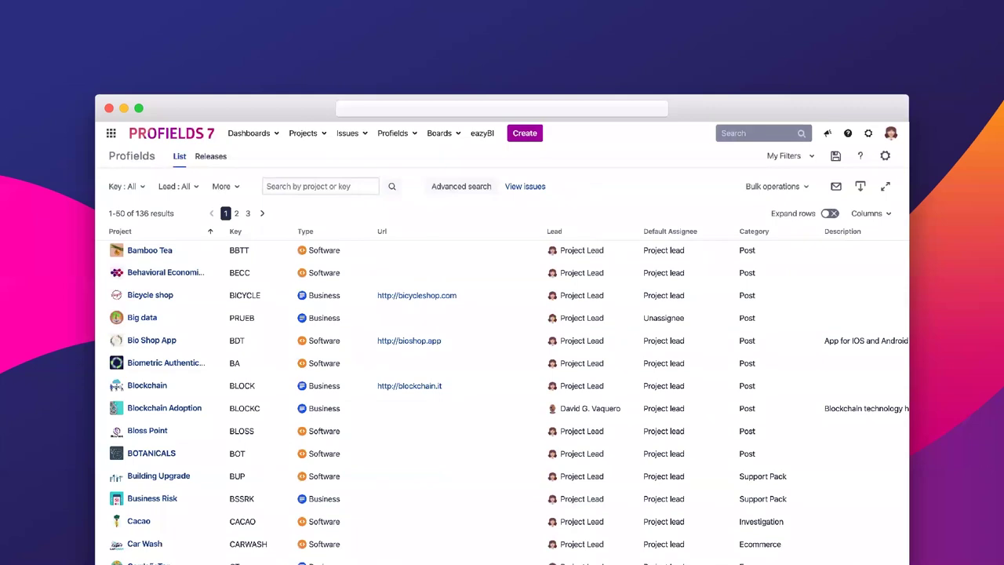
click(220, 156)
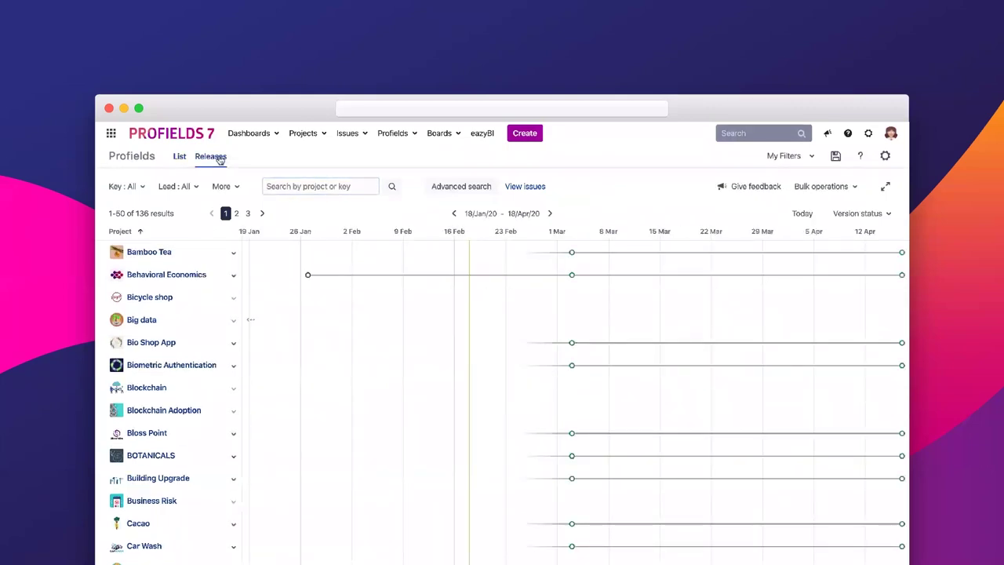
Filter the releases timeline by the lead Project Lead
click(196, 187)
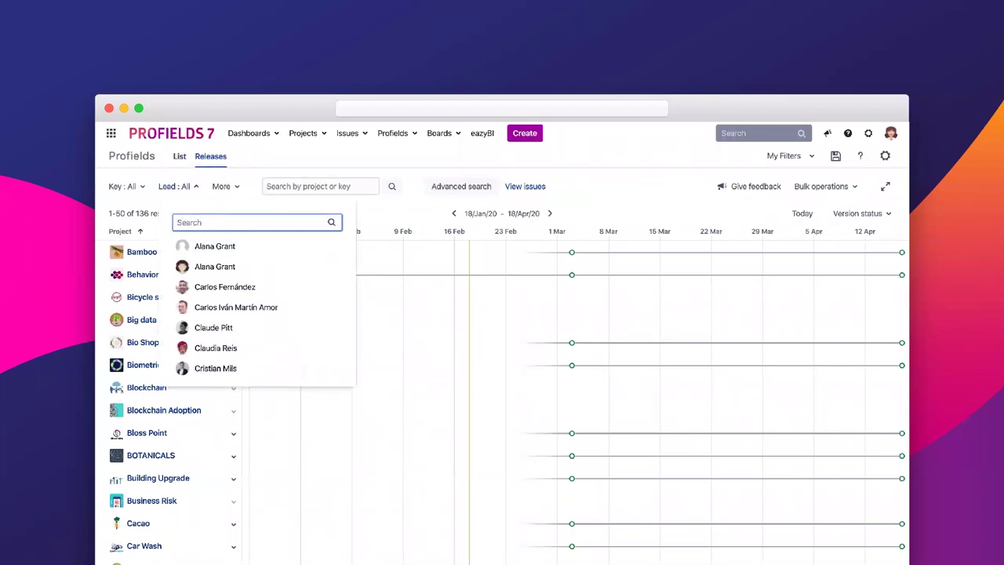
text(Pro)
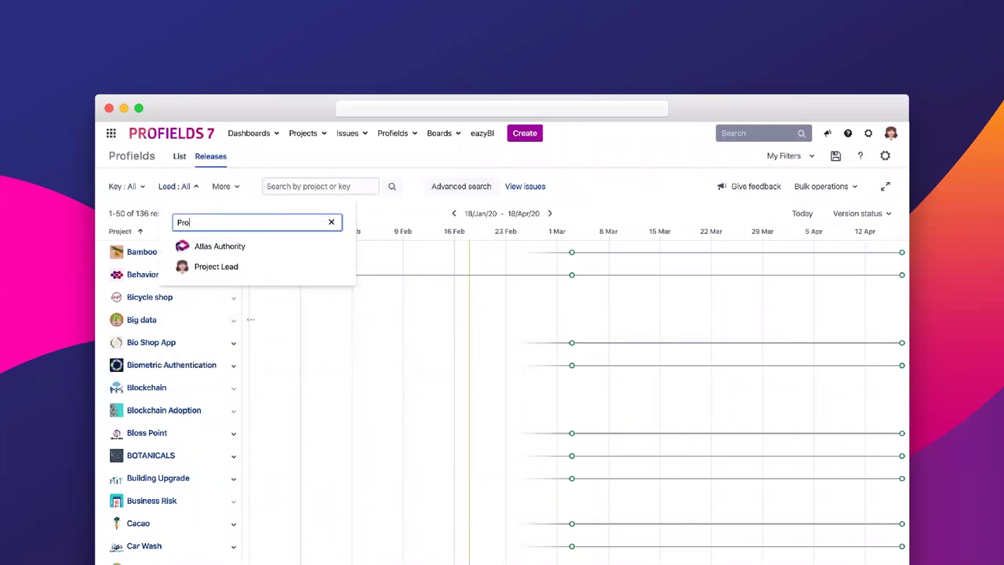
click(216, 266)
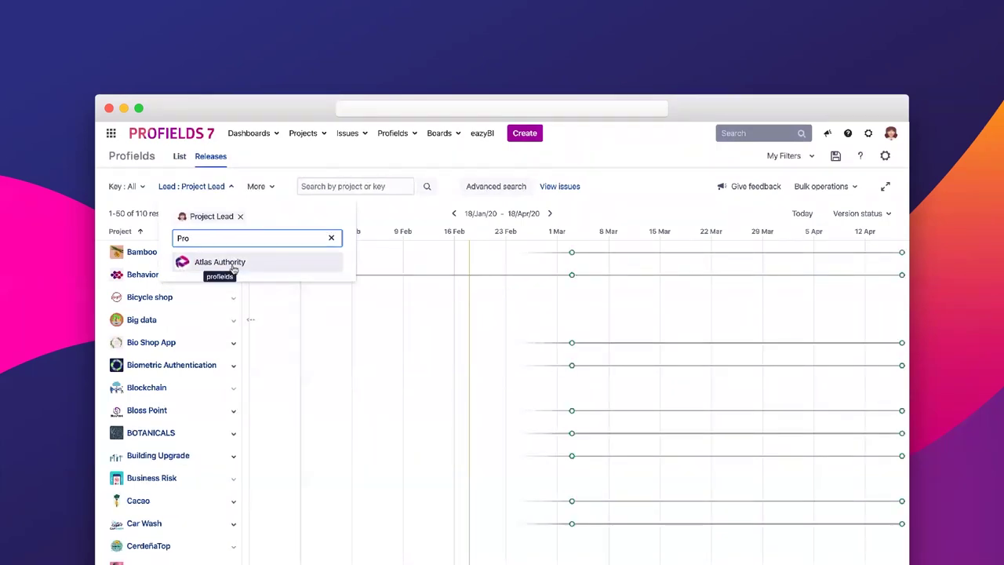
Add a Programming language filter to the releases timeline and set it to Java
click(264, 193)
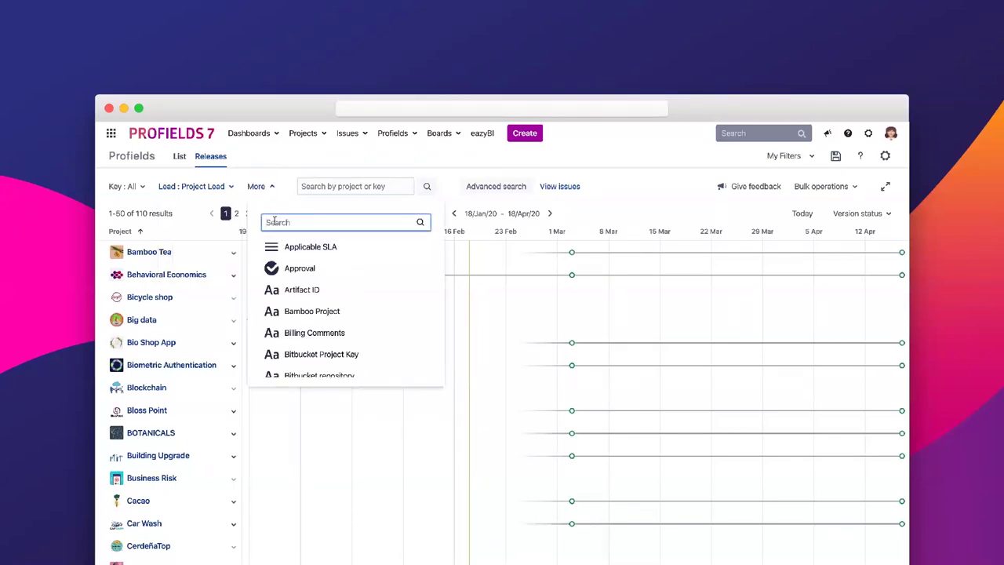
text(Prog)
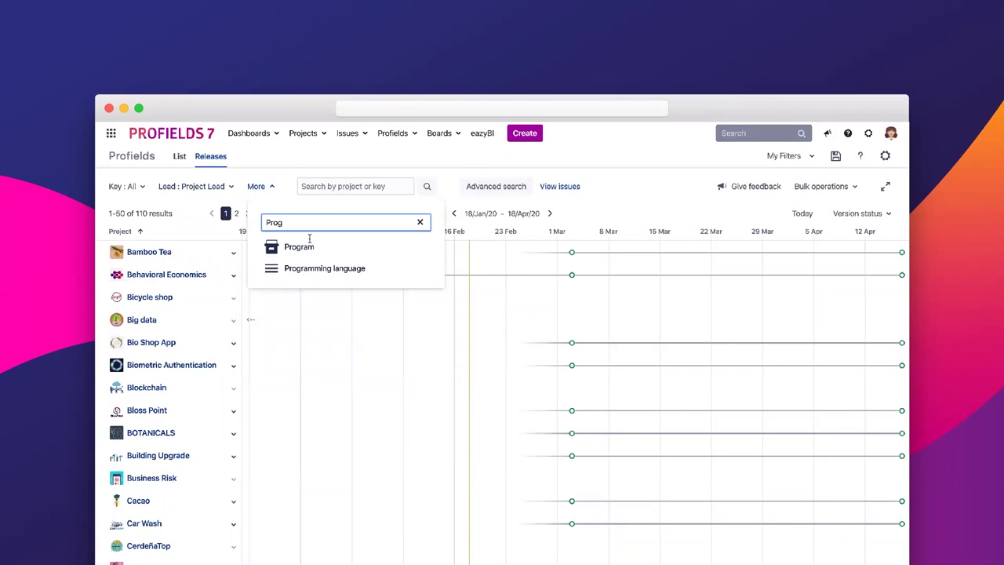
click(338, 269)
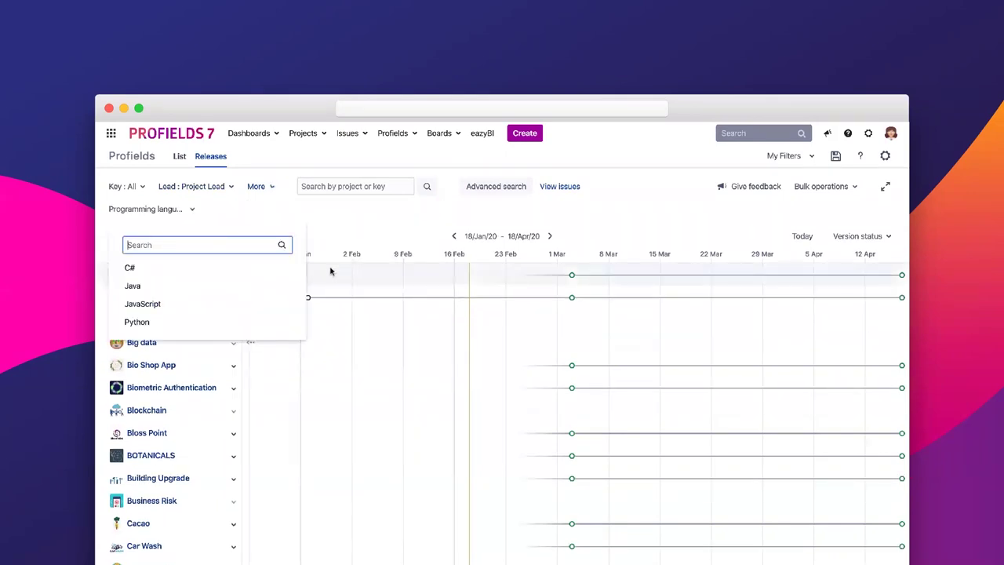
click(209, 287)
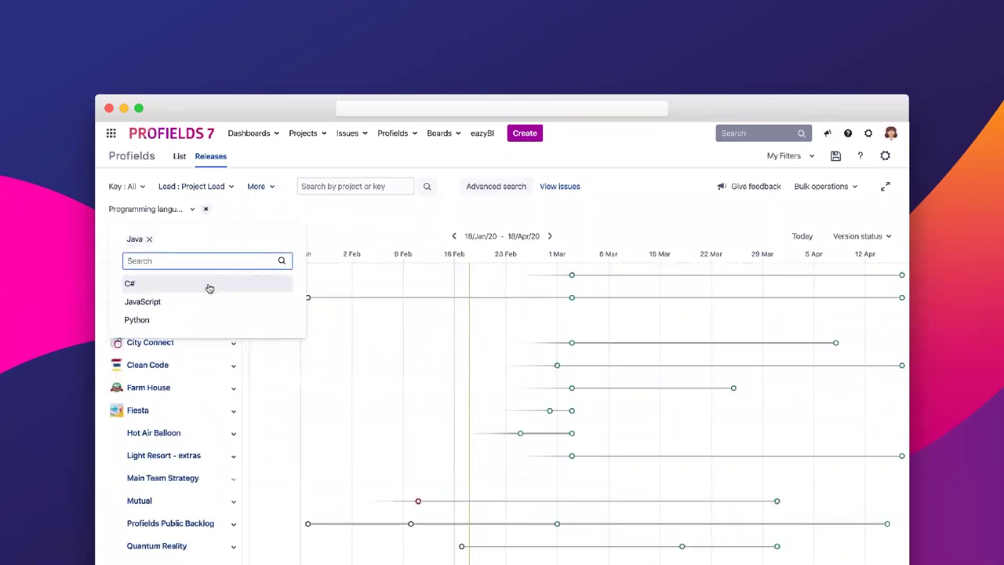
click(618, 202)
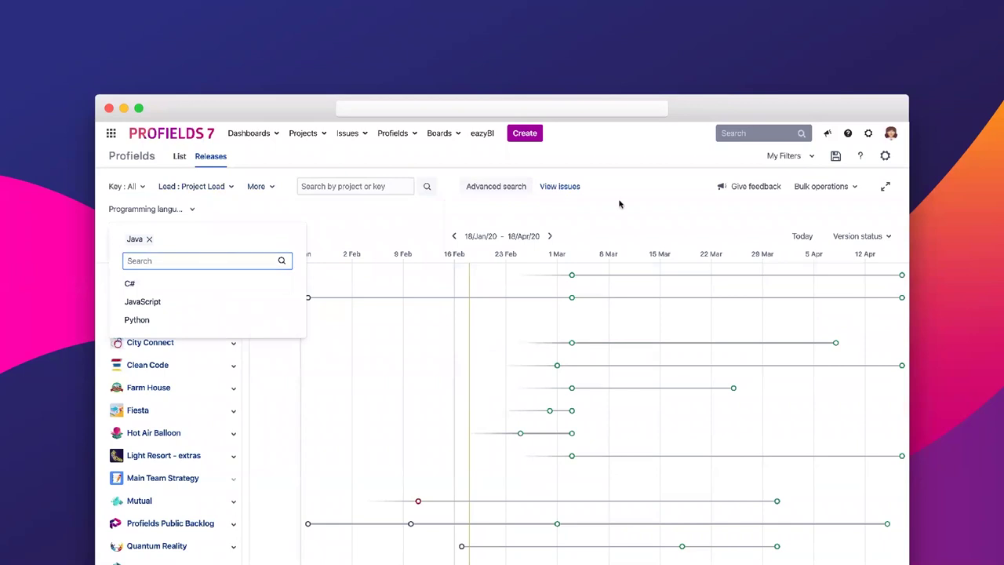
Sort the projects by name in descending order, expand the releases of Profields Public Backlog and examine its marker at 1 Mar
click(140, 255)
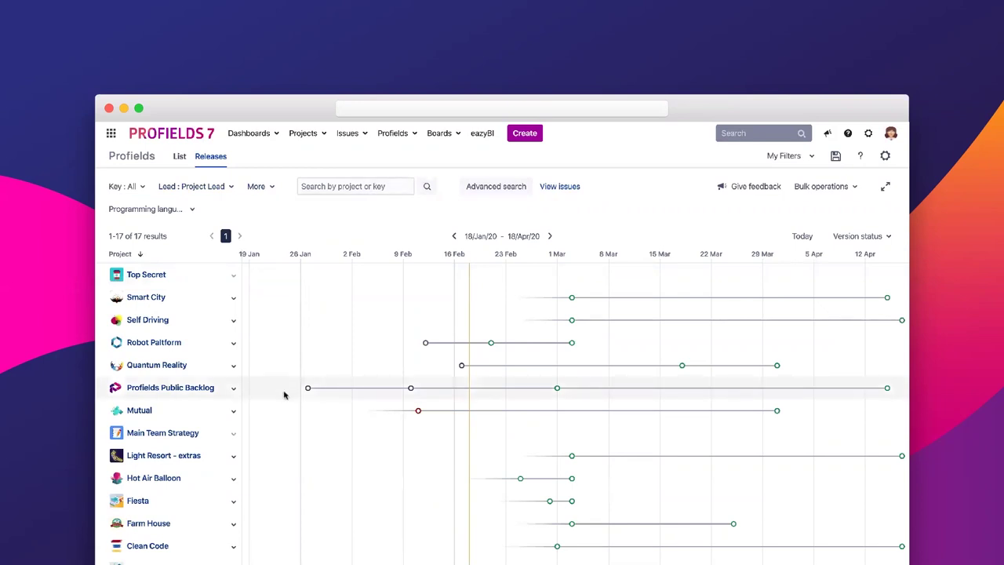
click(233, 387)
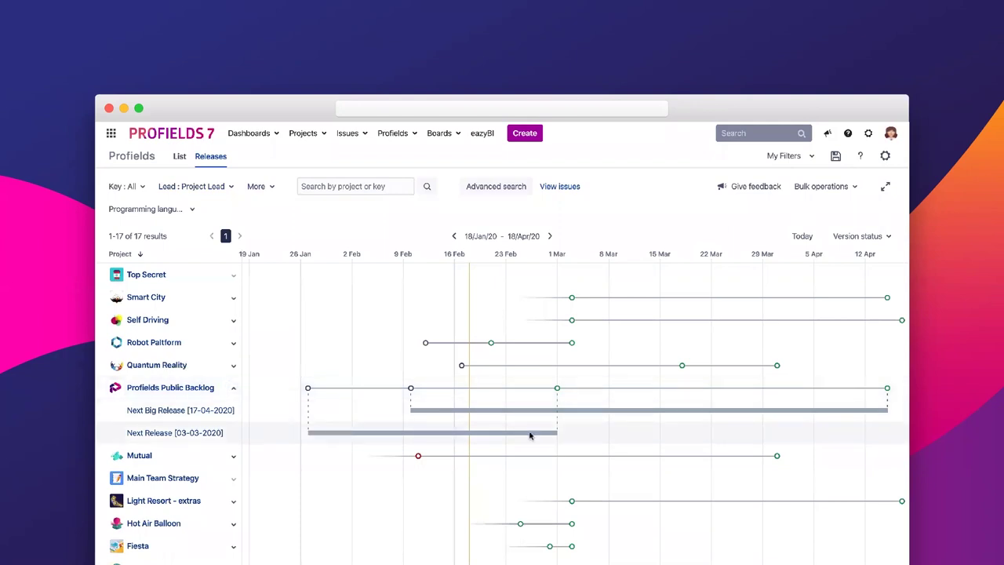
click(558, 389)
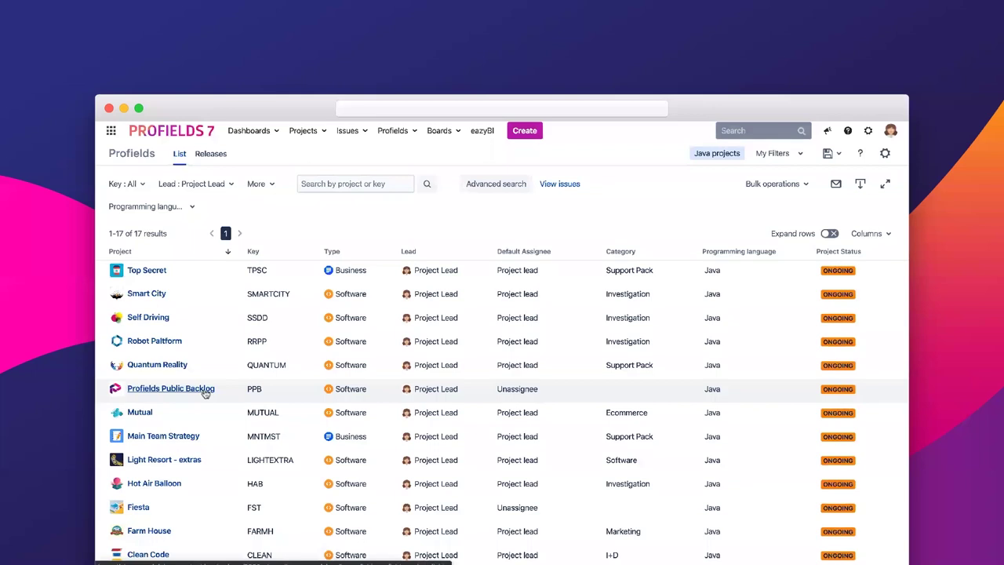
Open the project fields of Profields Public Backlog from the list and set its Project Status to Live
click(205, 394)
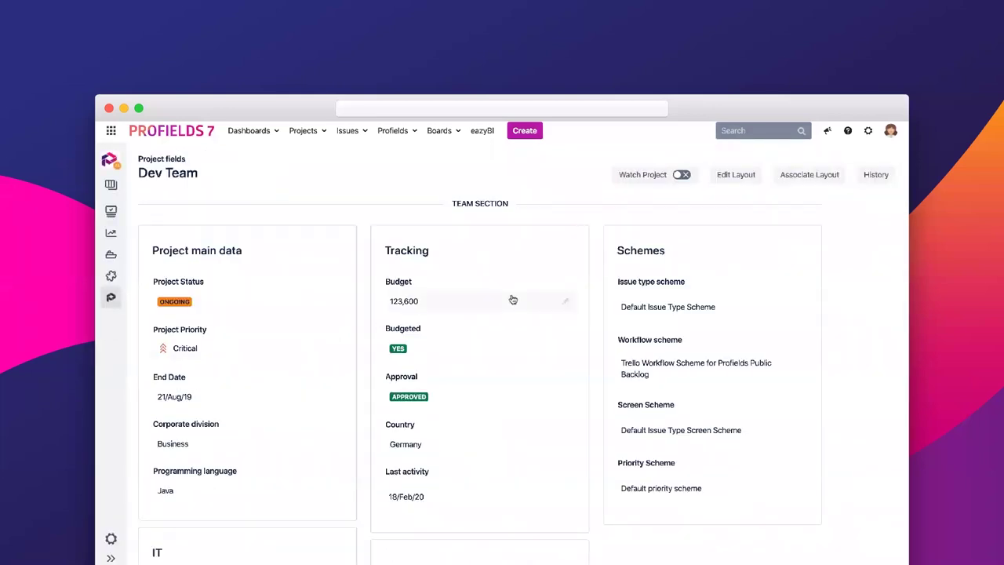
scroll(527, 328, down, 2)
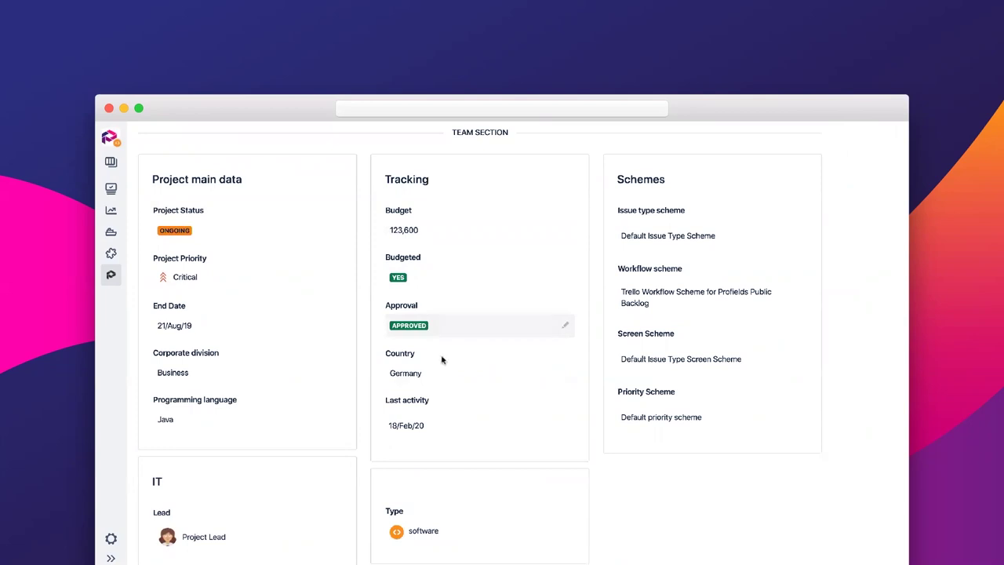
click(253, 234)
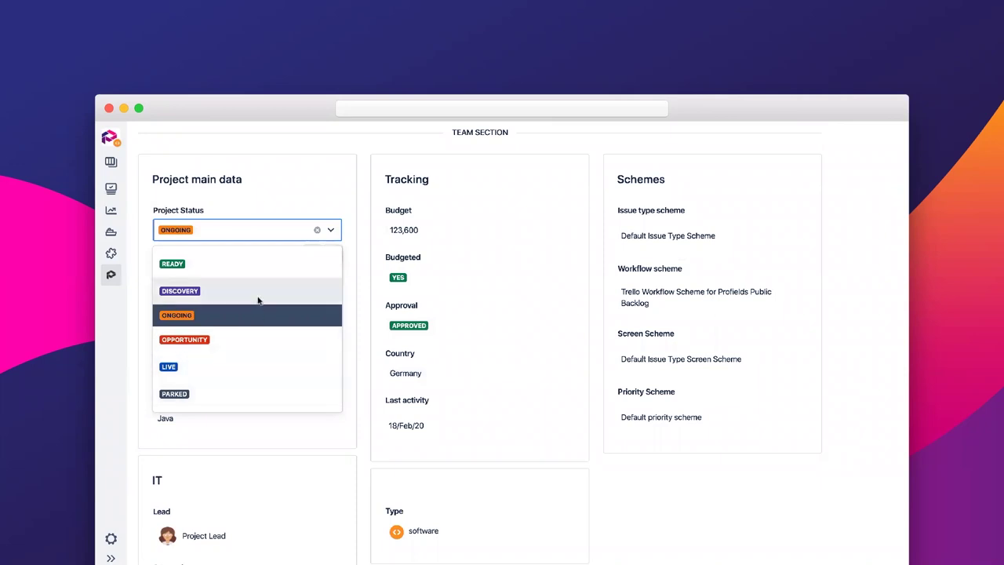
click(256, 365)
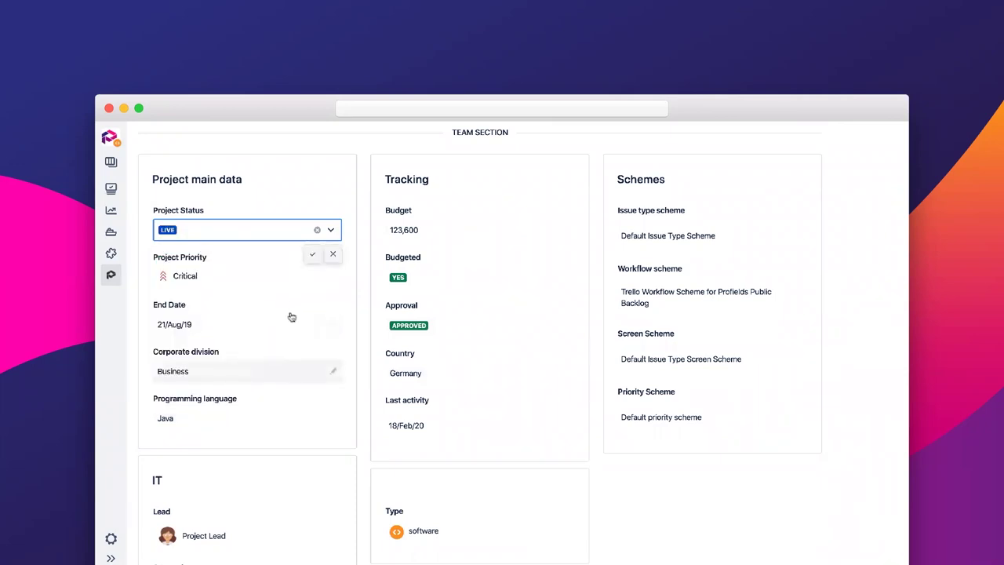
click(315, 256)
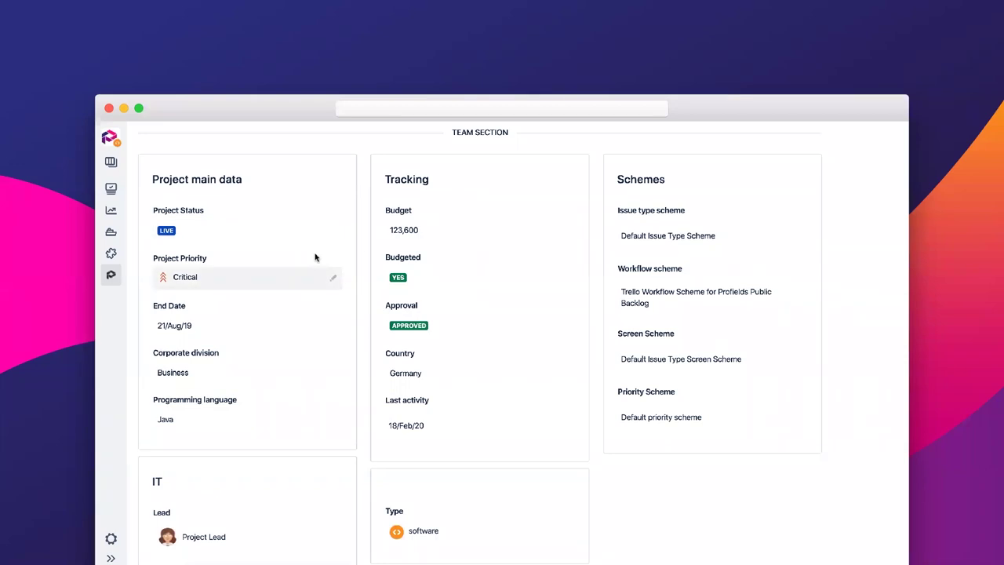
Open the project's change history to examine its field modifications
scroll(821, 263, up, 2)
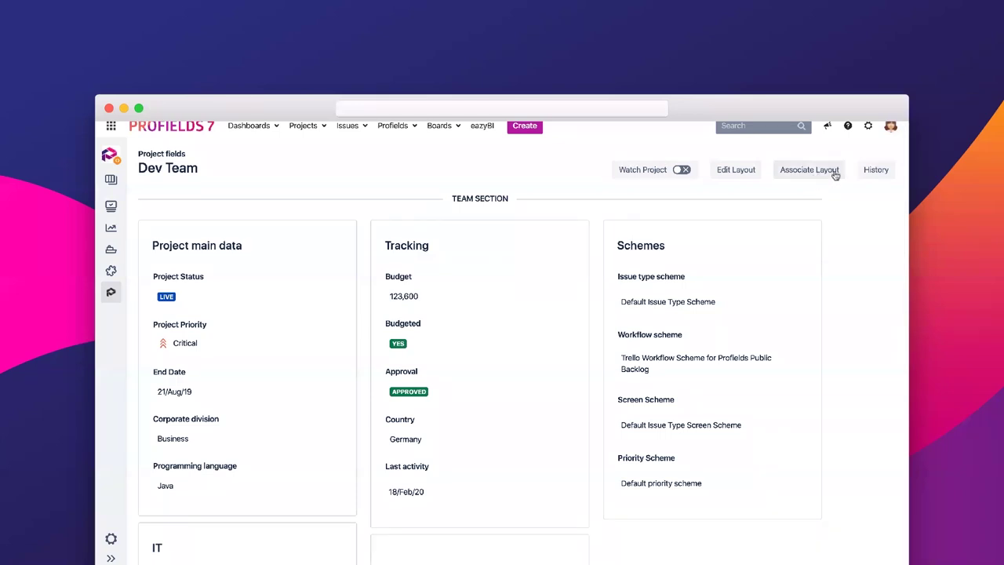
click(875, 171)
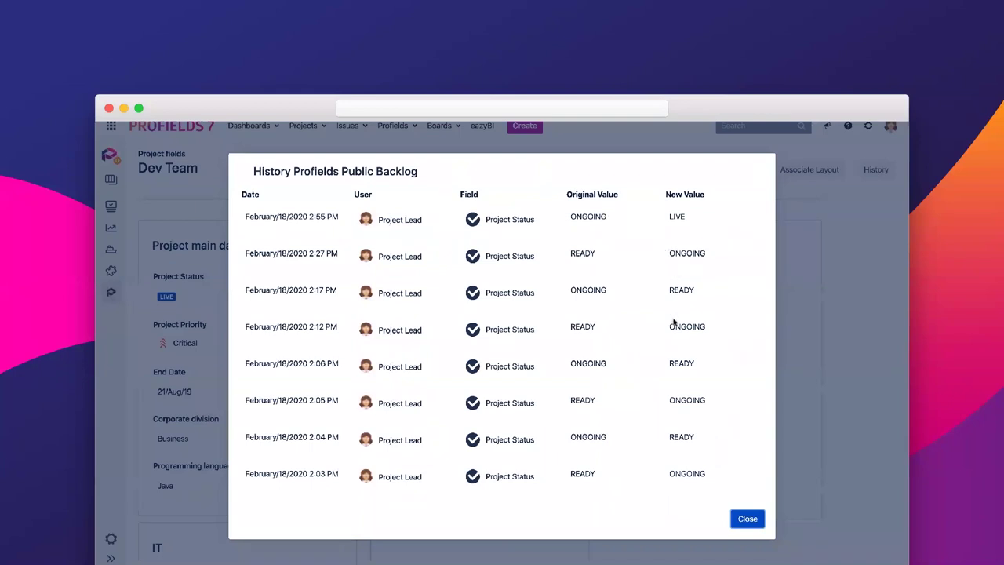
Examine the older field modifications in the project's change history, back to the April 2019 entries, and close it
scroll(664, 355, down, 5)
scroll(663, 358, down, 8)
scroll(663, 358, down, 5)
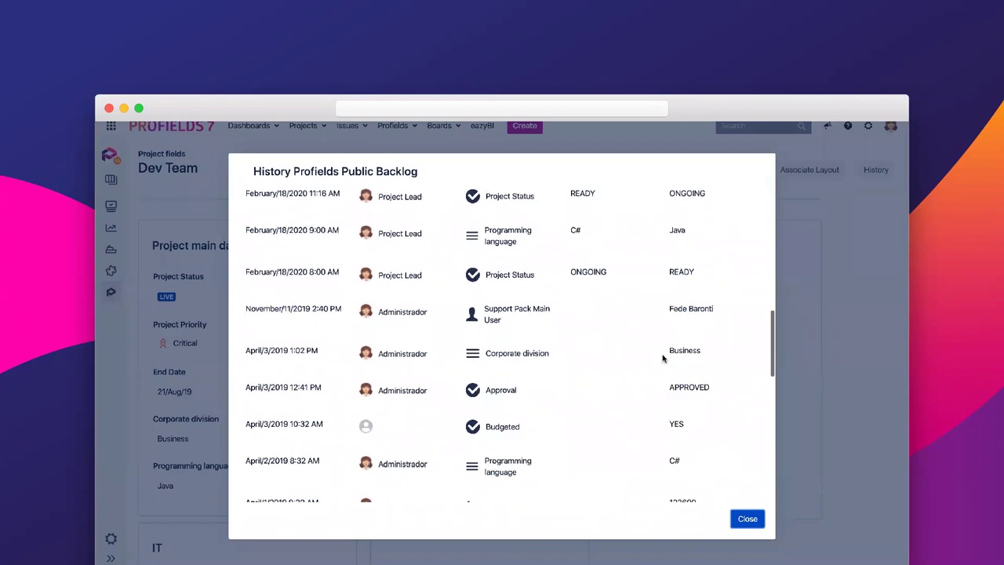
click(749, 519)
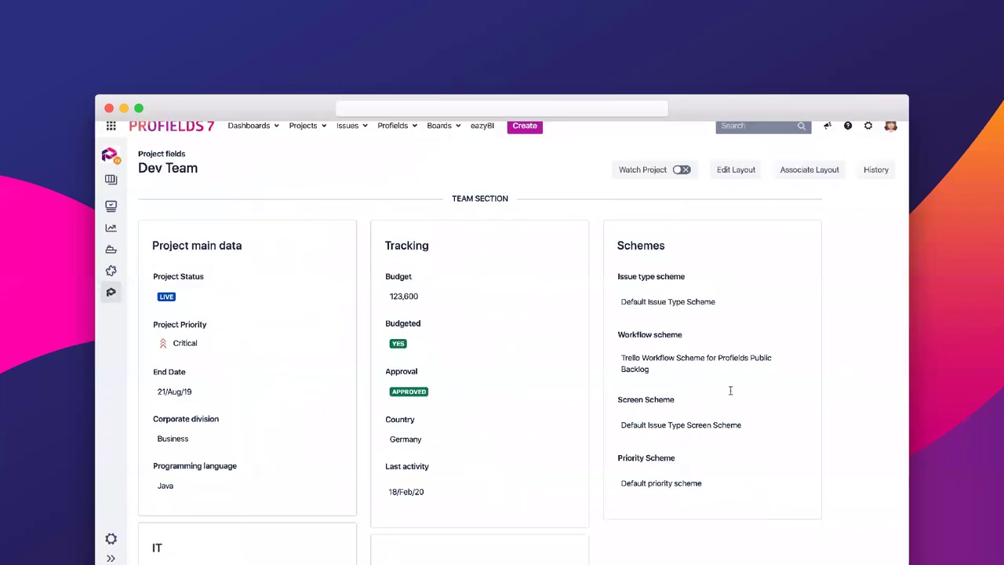
Turn on watching for the Profields Public Backlog project and turn it off again
scroll(722, 361, up, 1)
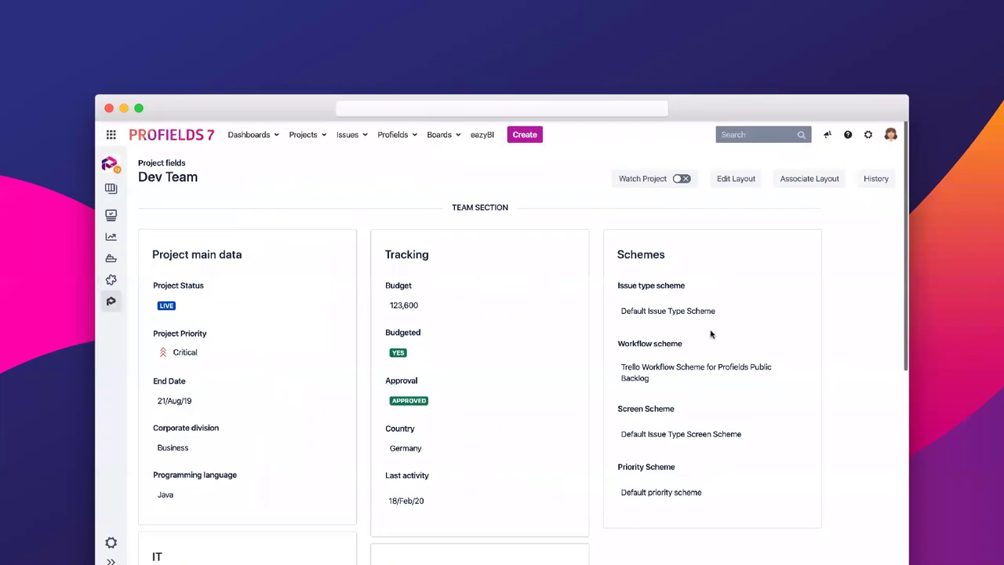
click(682, 175)
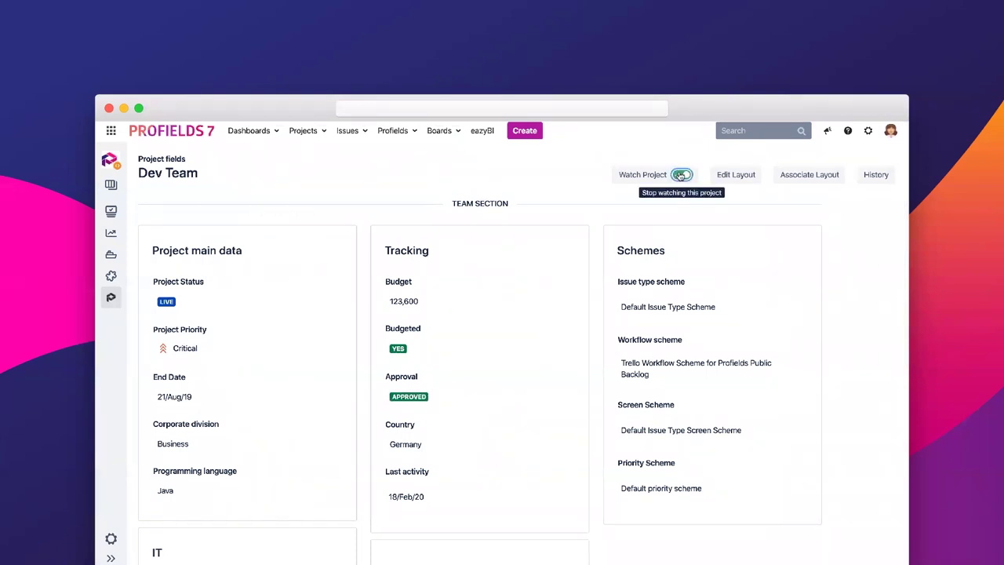
click(681, 175)
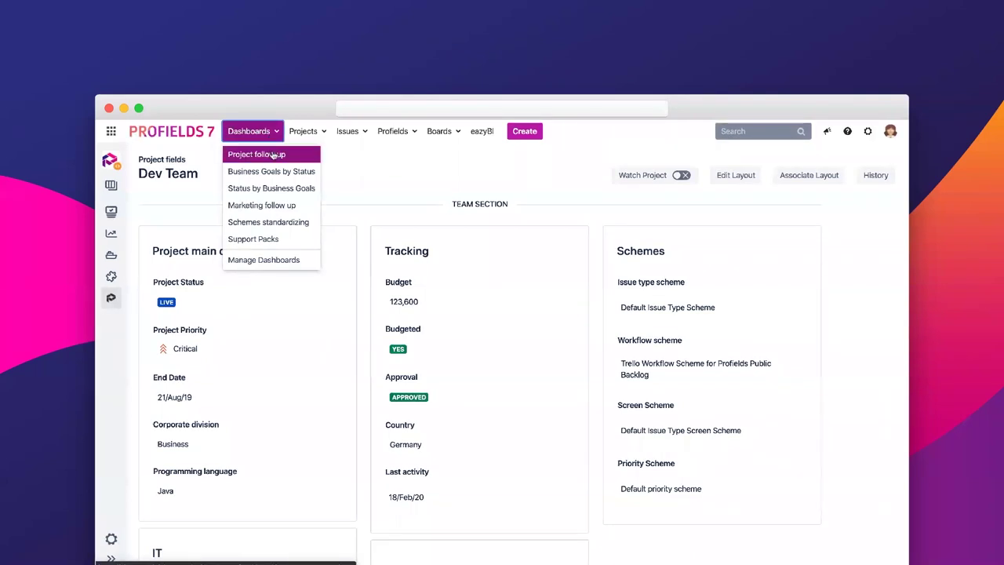
Open the Project follow up dashboard and add the Profields: One Field Statistic Chart gadget, found by searching all gadgets for "Profield"
click(273, 155)
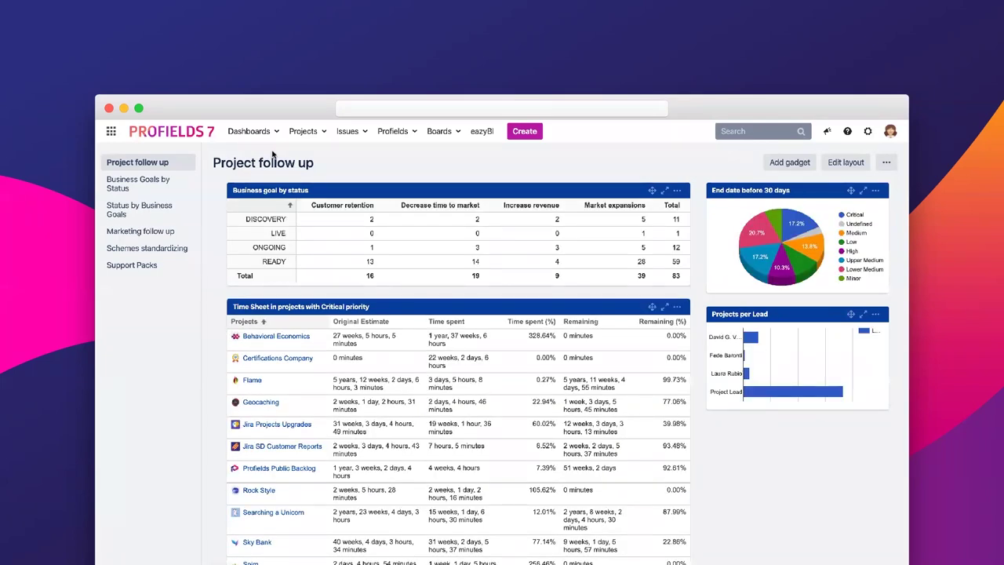
click(790, 162)
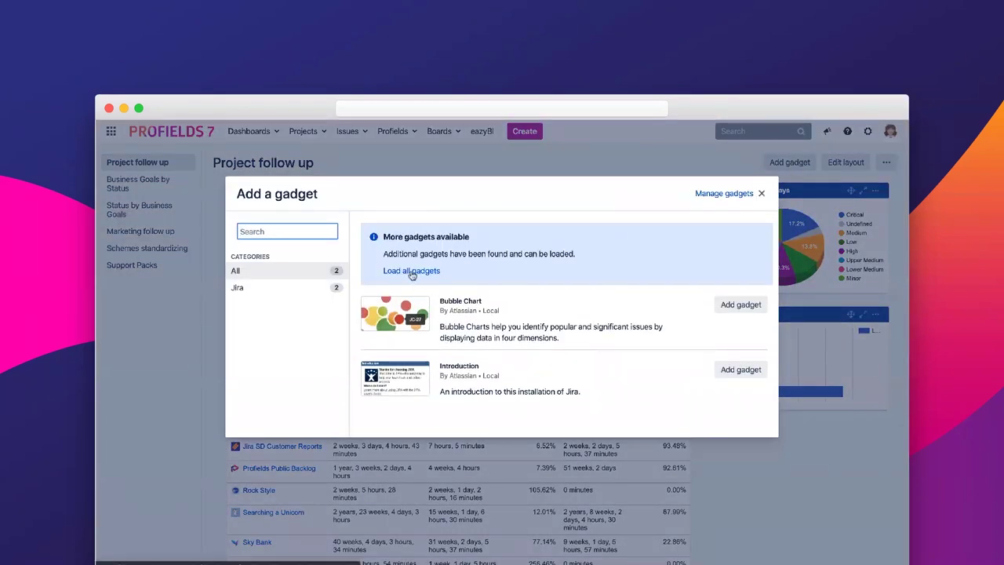
click(412, 270)
click(301, 233)
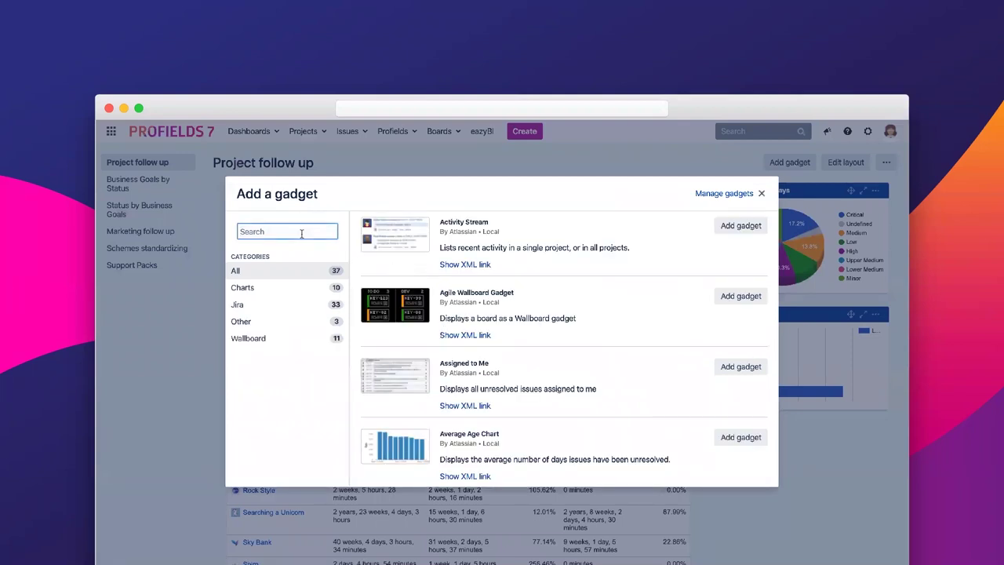
text(Profield)
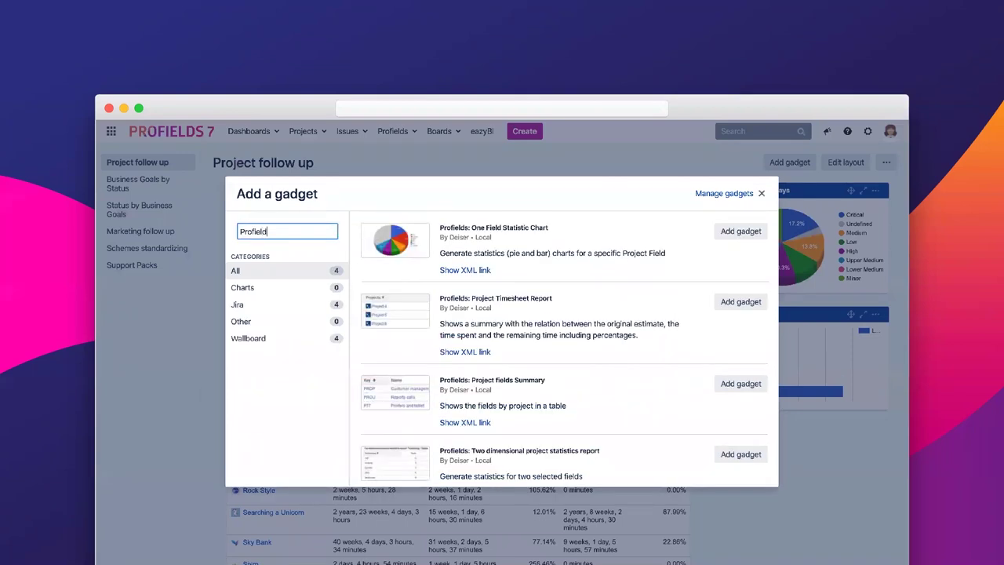
click(739, 231)
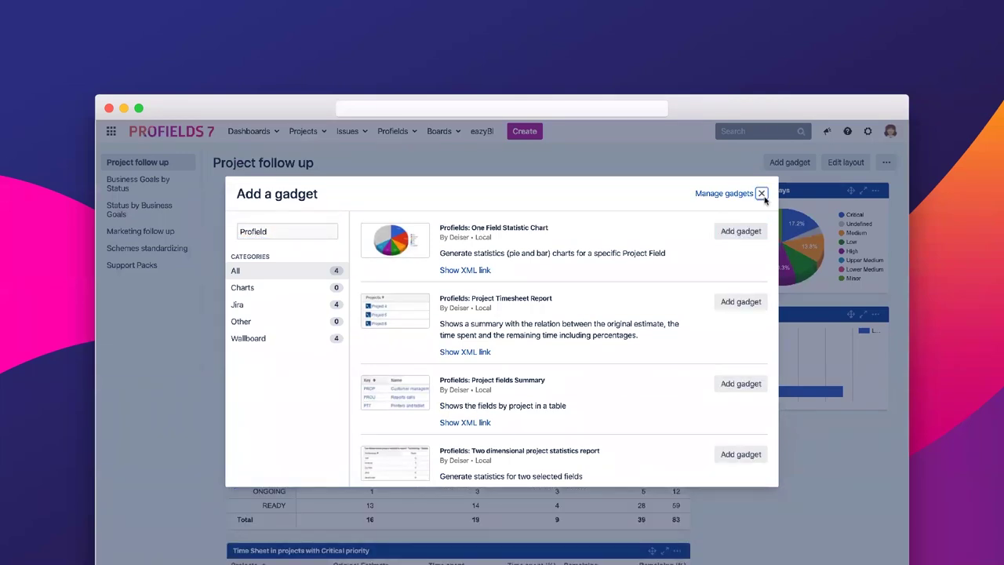
click(764, 197)
Set the new chart gadget's source to the saved filter All projects - system data
click(398, 262)
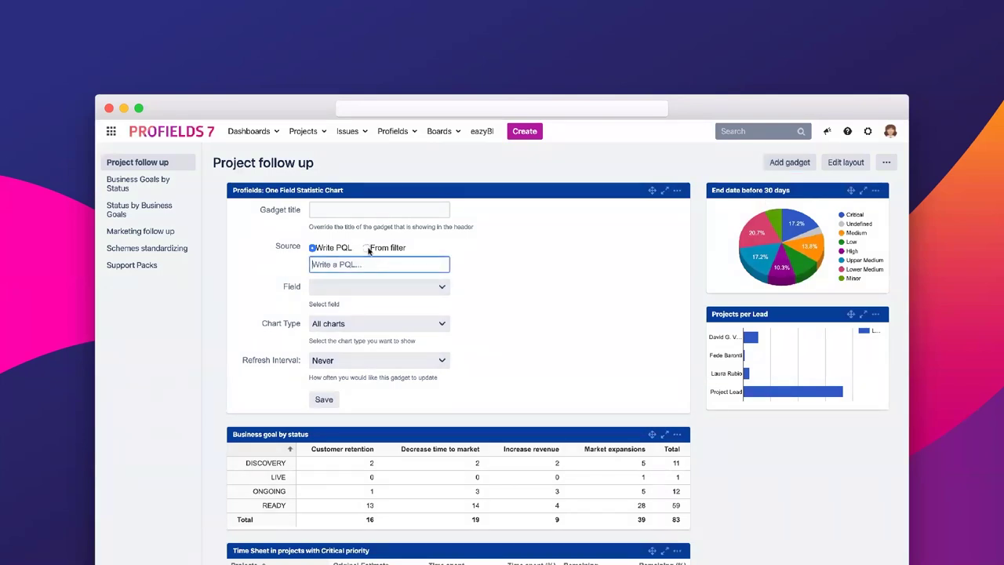
click(366, 248)
click(367, 264)
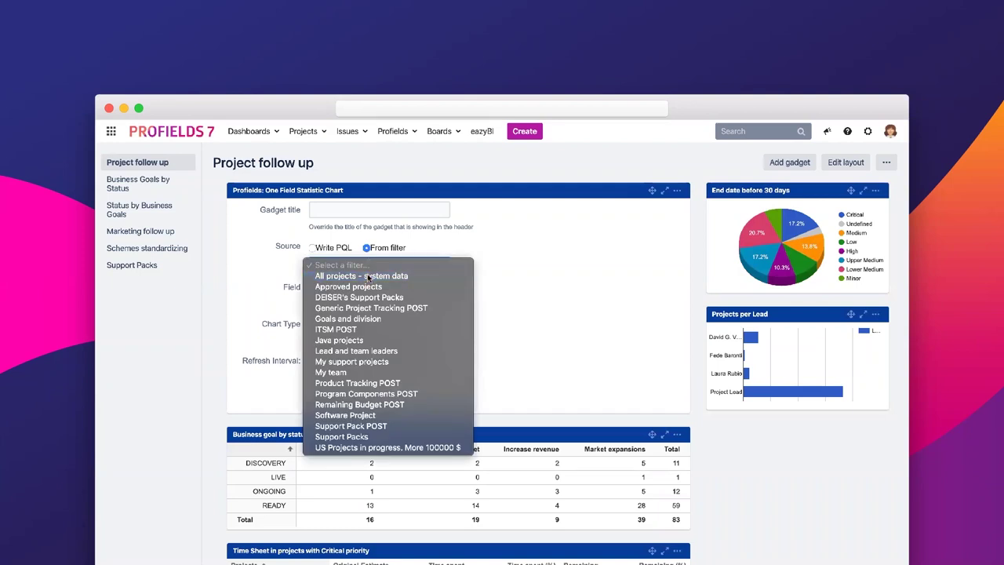
click(368, 277)
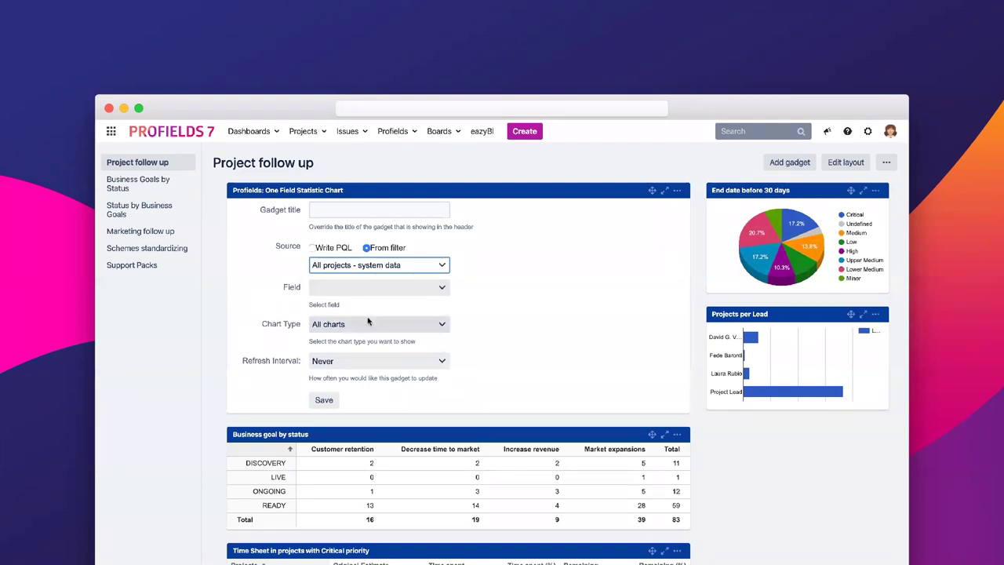
Set the gadget's field to Programming language and its chart type to Pie Chart, and save the configuration
click(368, 287)
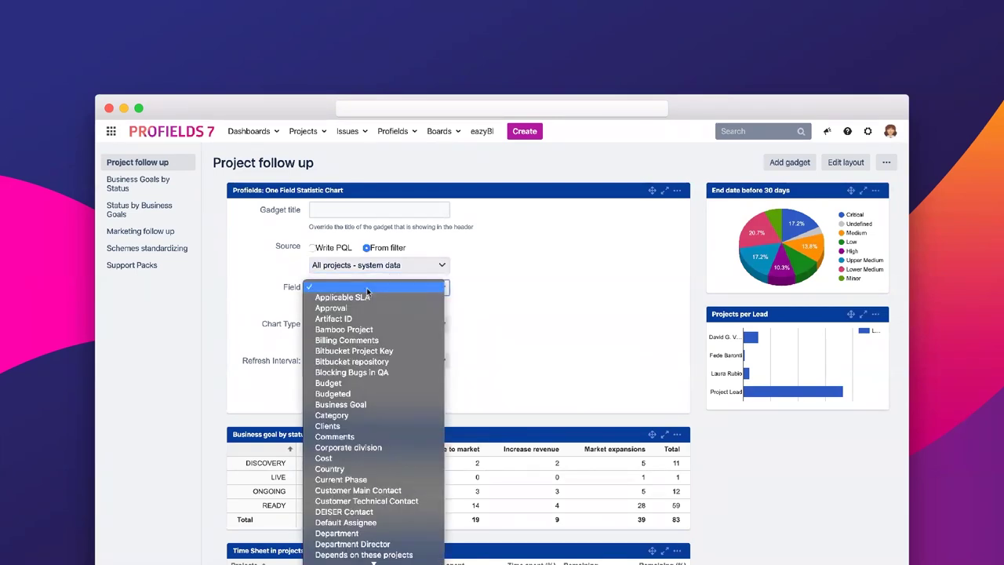
scroll(368, 295, down, 5)
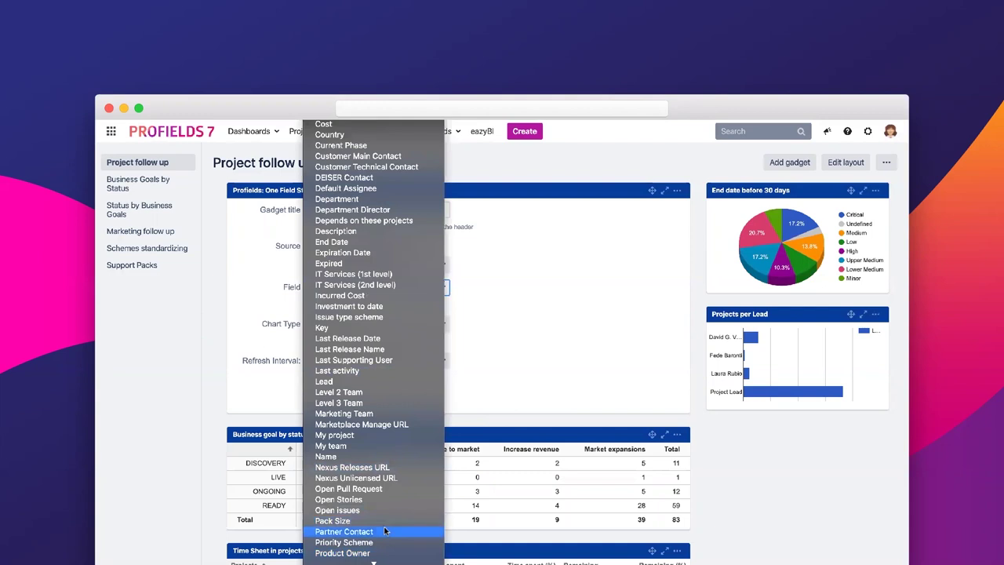
scroll(385, 531, down, 3)
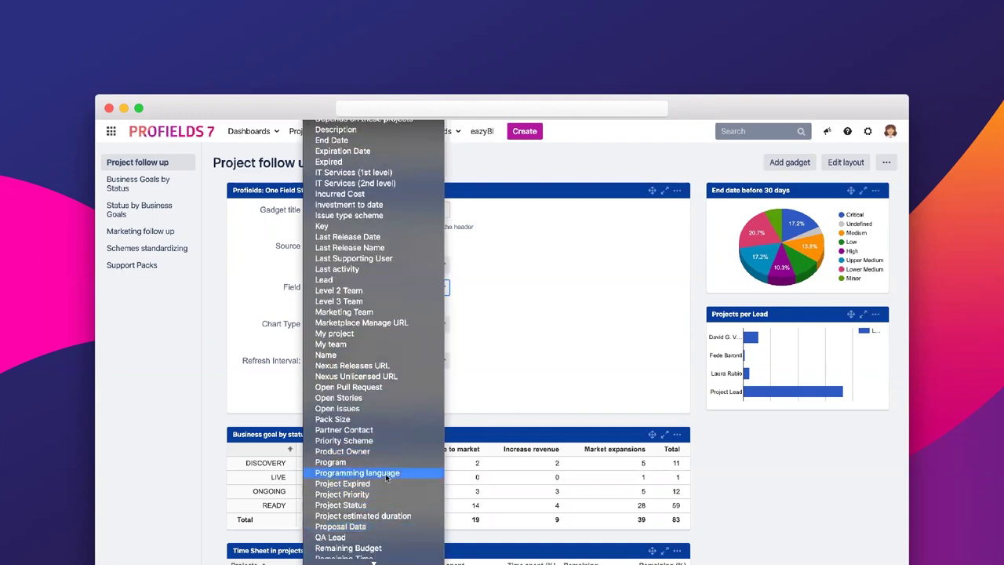
click(385, 474)
click(349, 325)
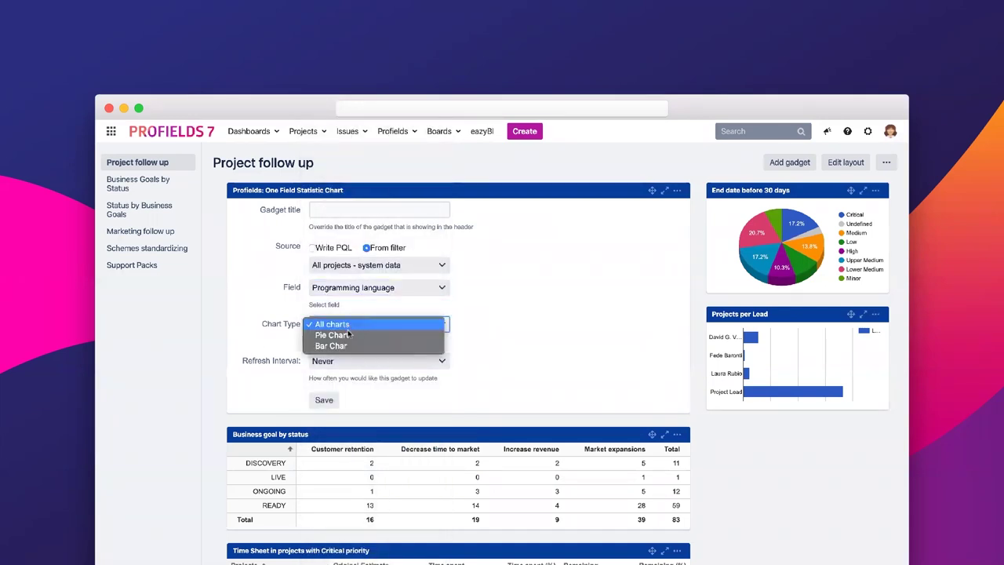
click(350, 336)
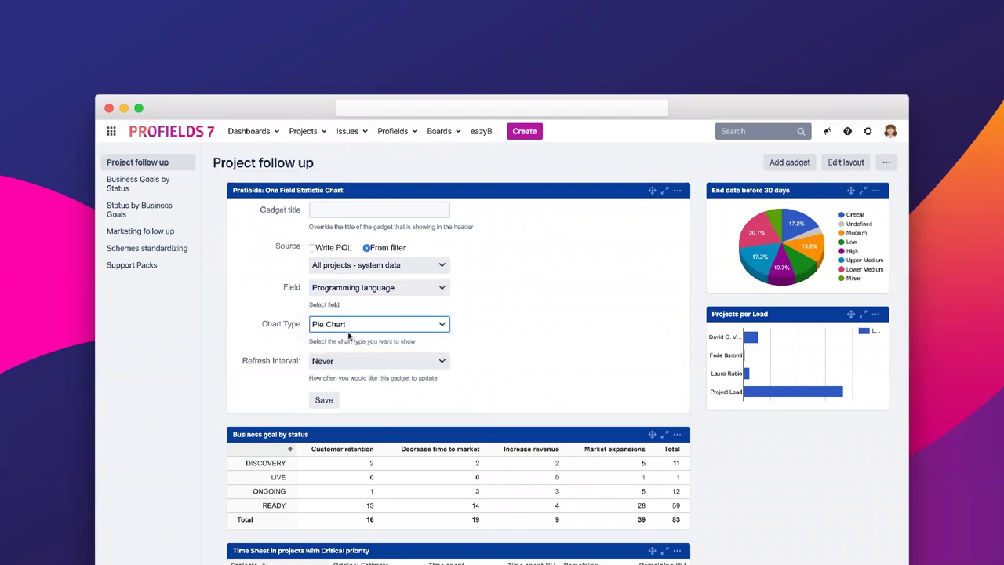
click(324, 401)
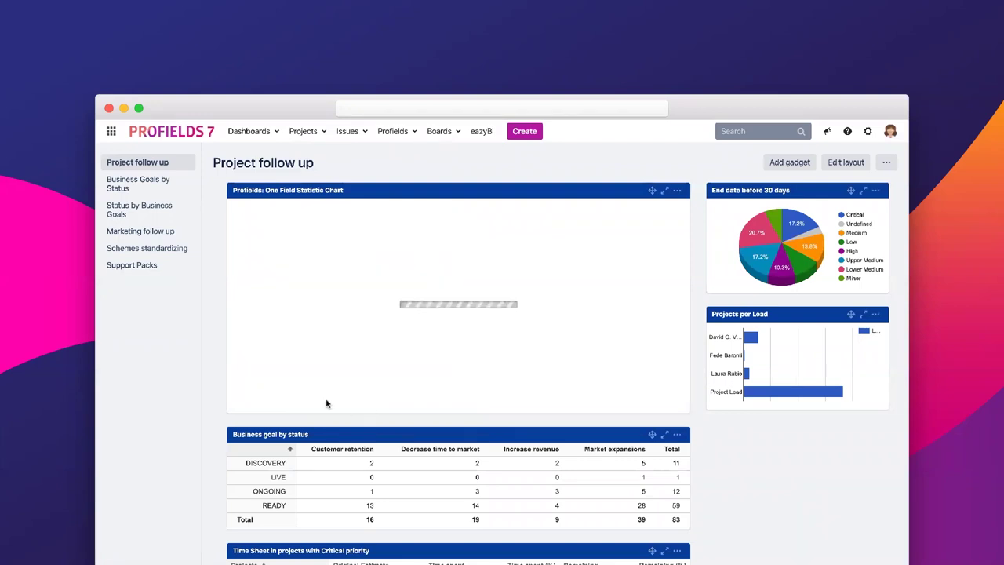